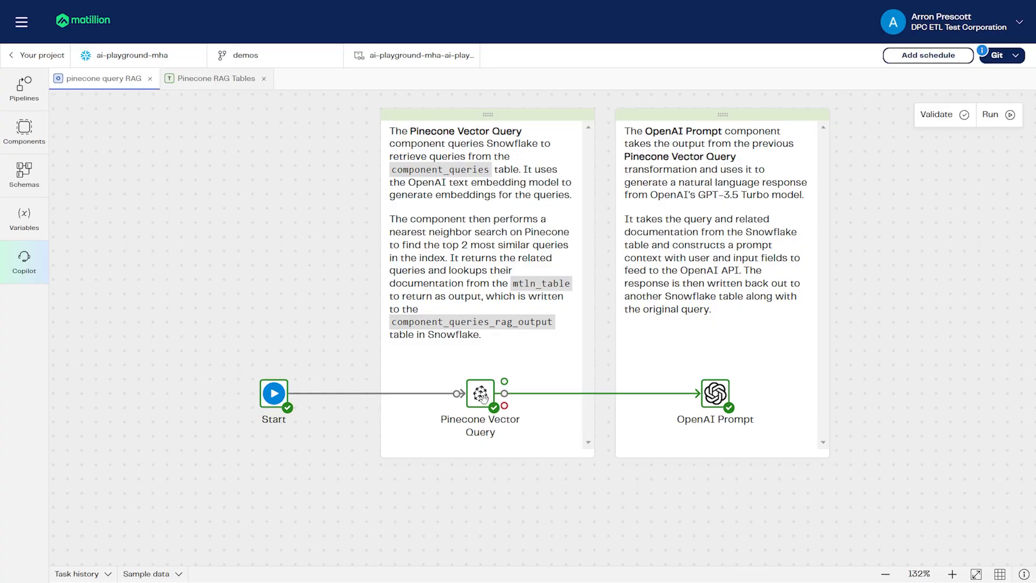
Review the Pinecone Vector Query component's Source, Embeddings API and Destination settings, then close its configuration.
click(481, 395)
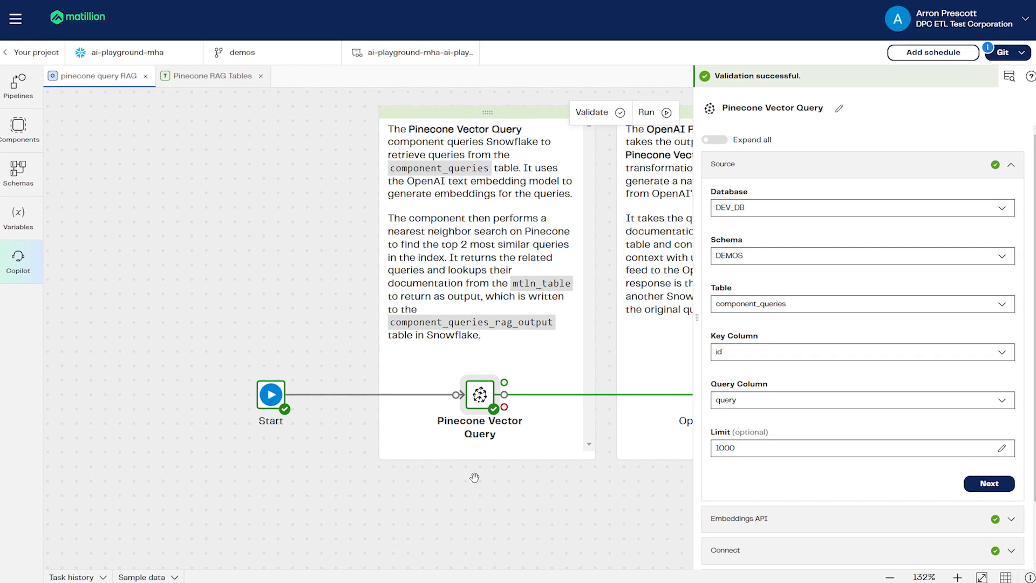
scroll(828, 434, down, 2)
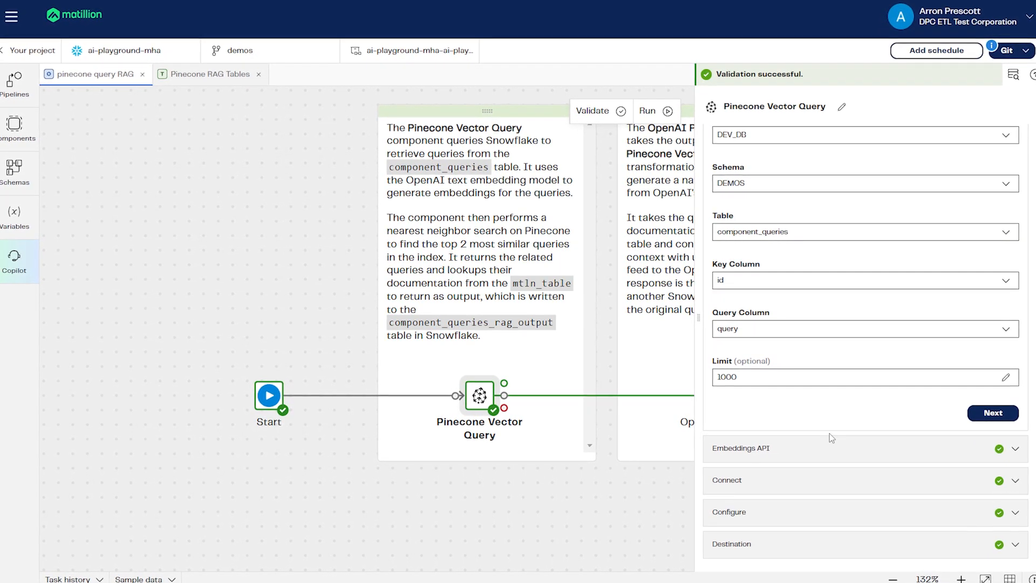
click(831, 448)
scroll(836, 421, down, 3)
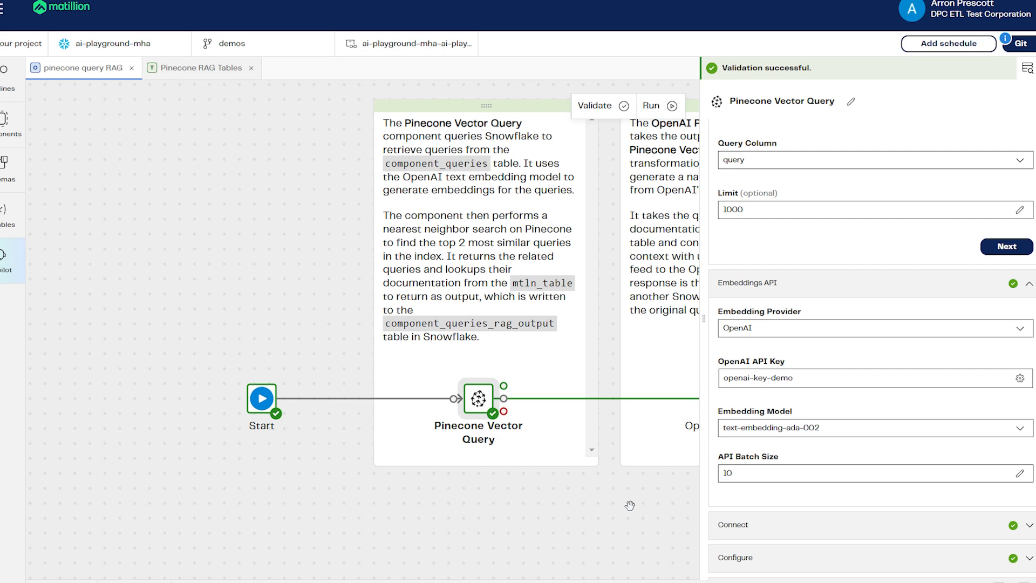
scroll(880, 561, down, 1)
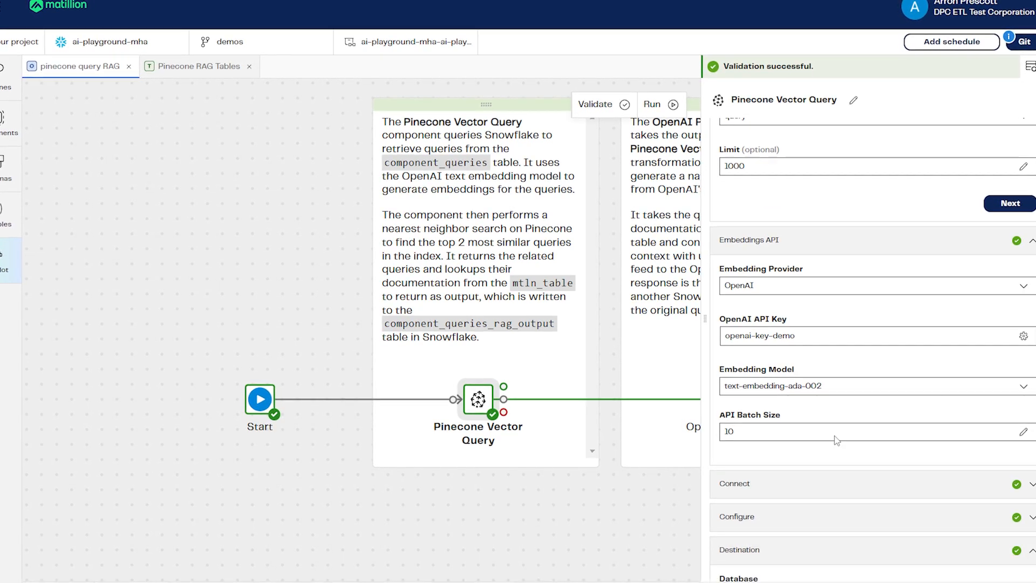
scroll(835, 440, down, 3)
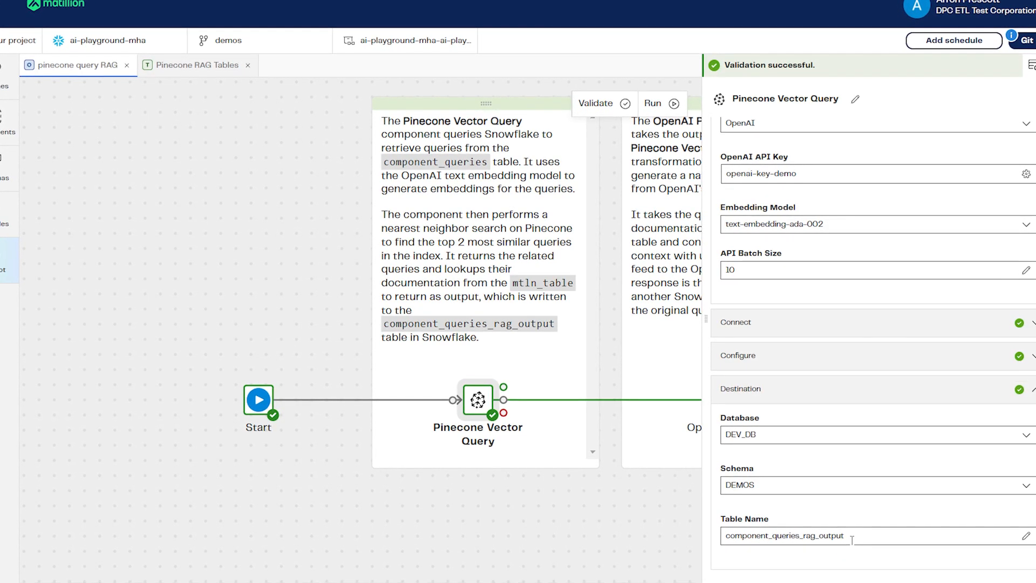
click(547, 494)
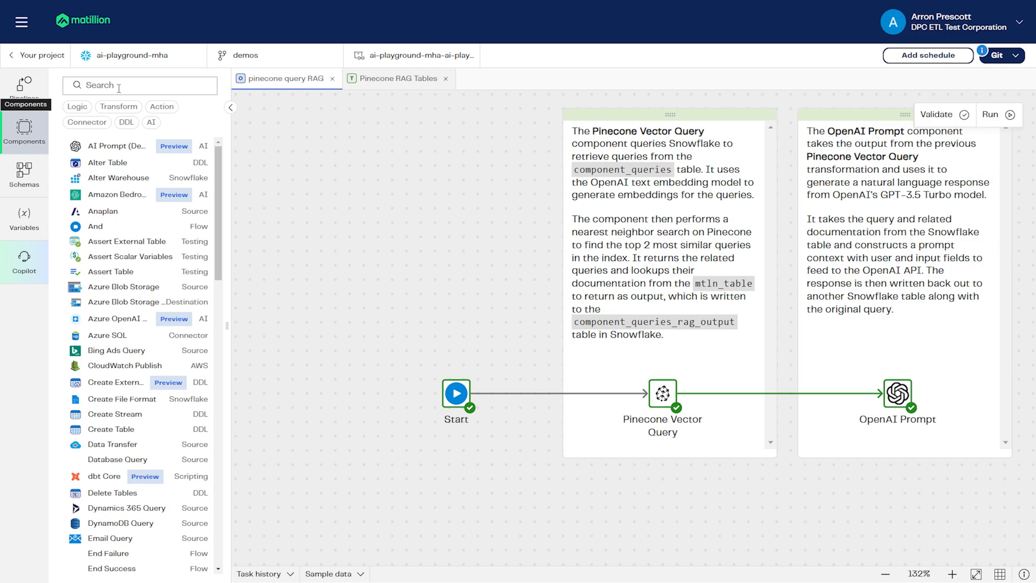
Search the component library for "pine" to look up the Pinecone components, then return to the pipeline canvas.
click(119, 86)
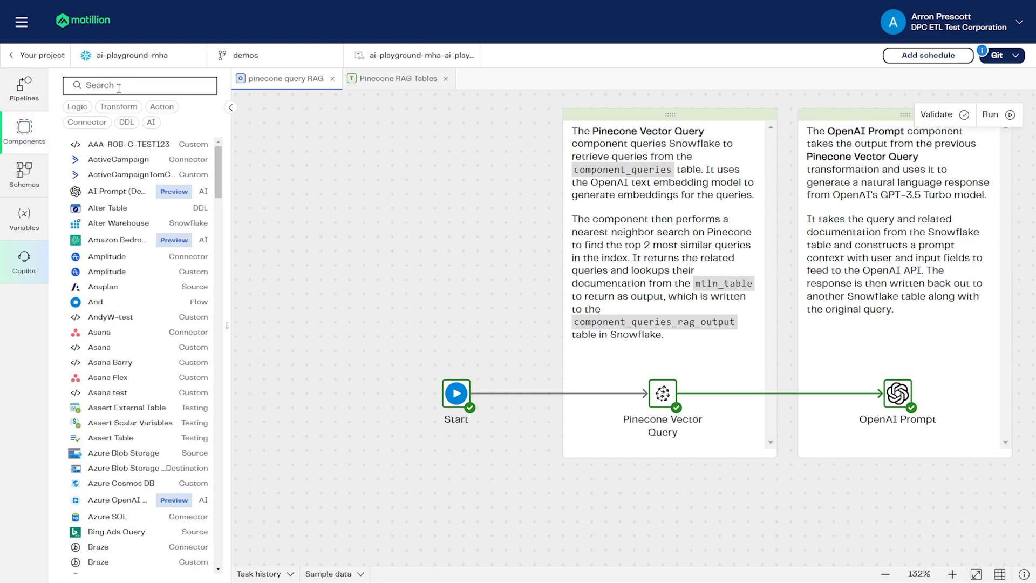
text(pine)
drag(229, 146, 300, 145)
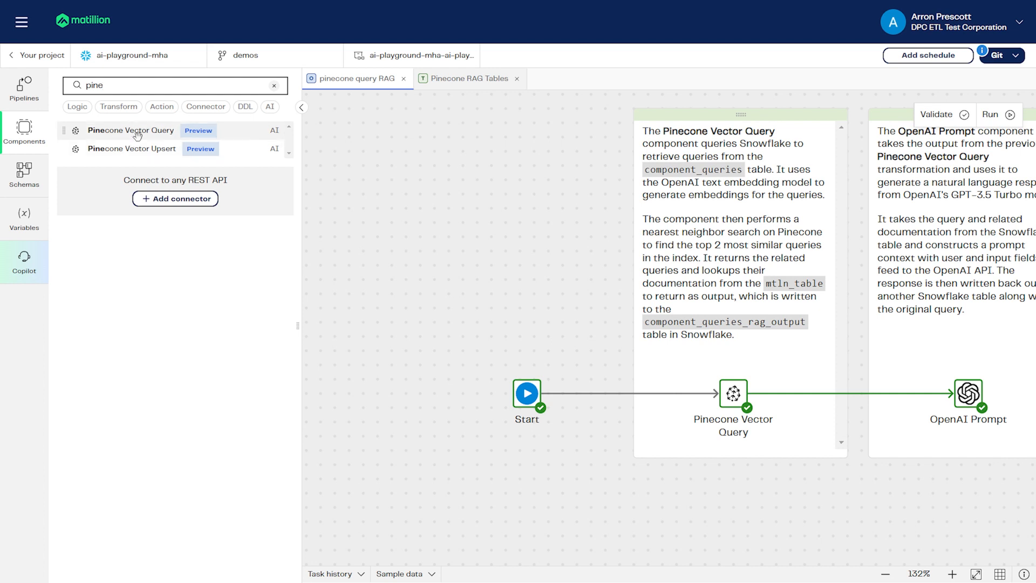
click(302, 107)
drag(314, 220, 274, 232)
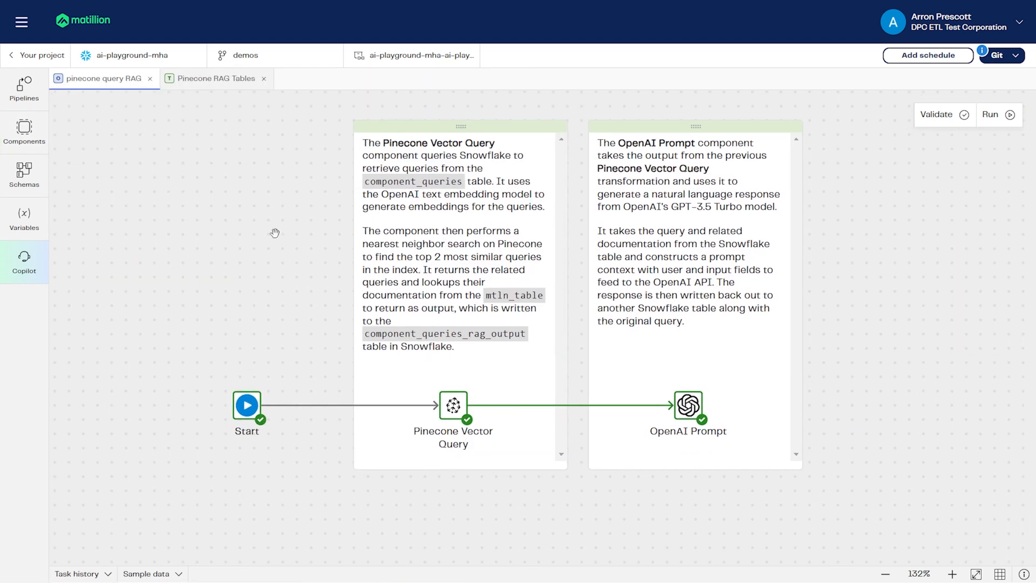
Check the Pinecone Vector Query's source table, then preview the sample data of component_queries in the Pinecone RAG Tables pipeline.
click(449, 408)
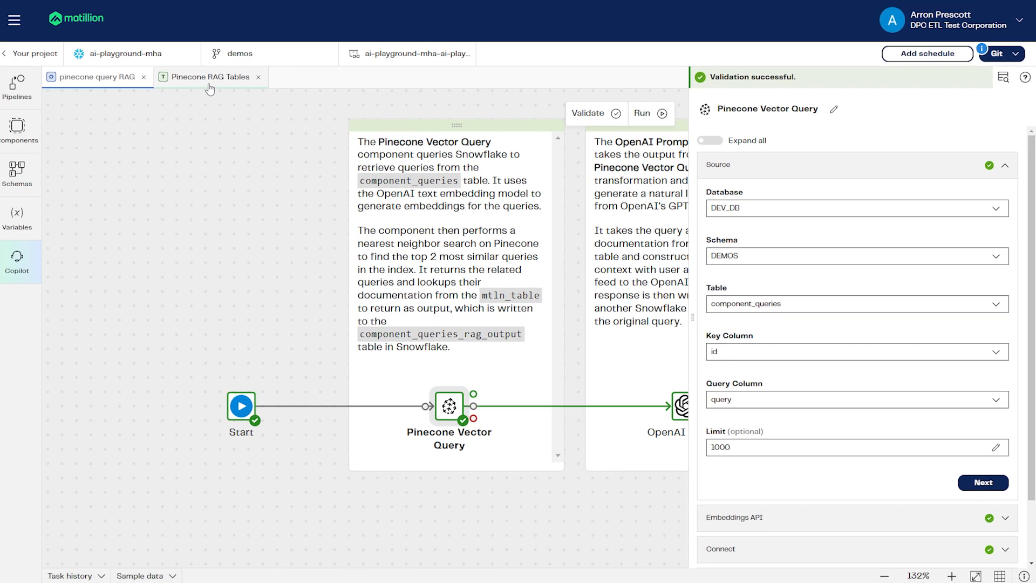
click(215, 81)
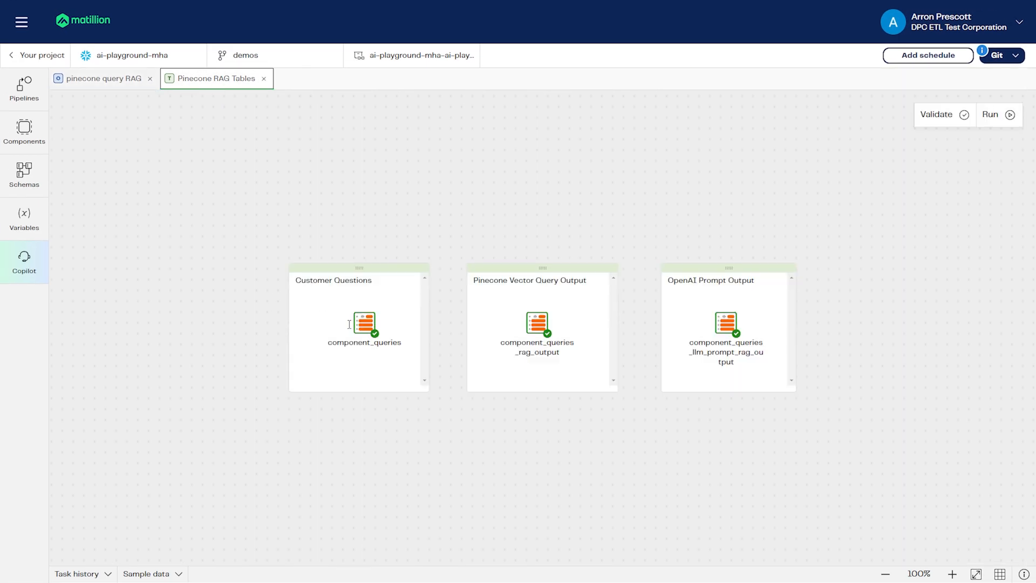
click(380, 324)
click(156, 573)
click(193, 330)
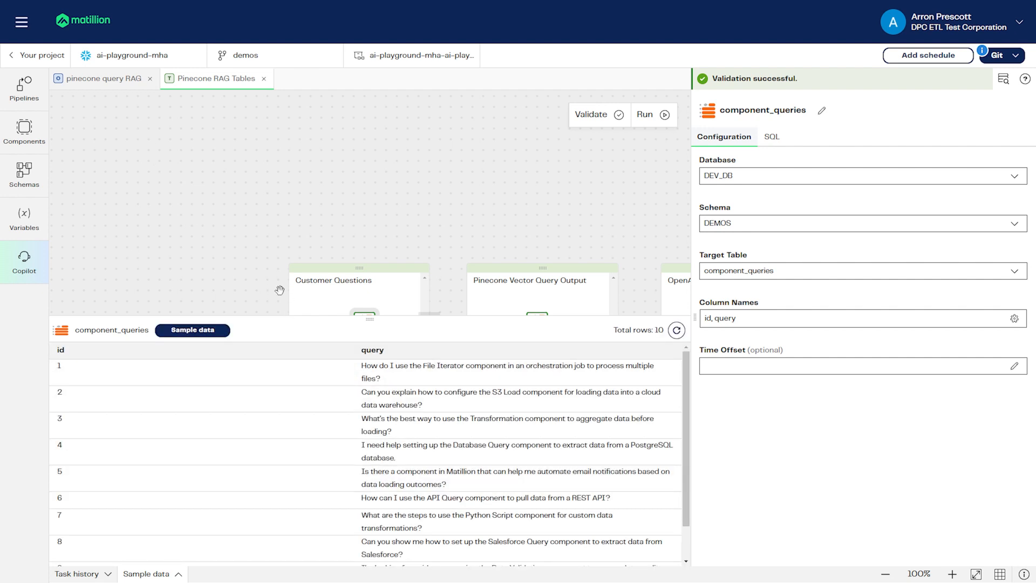
Return to the pinecone query RAG pipeline and inspect the Pinecone Vector Query's source table and query column settings.
click(106, 85)
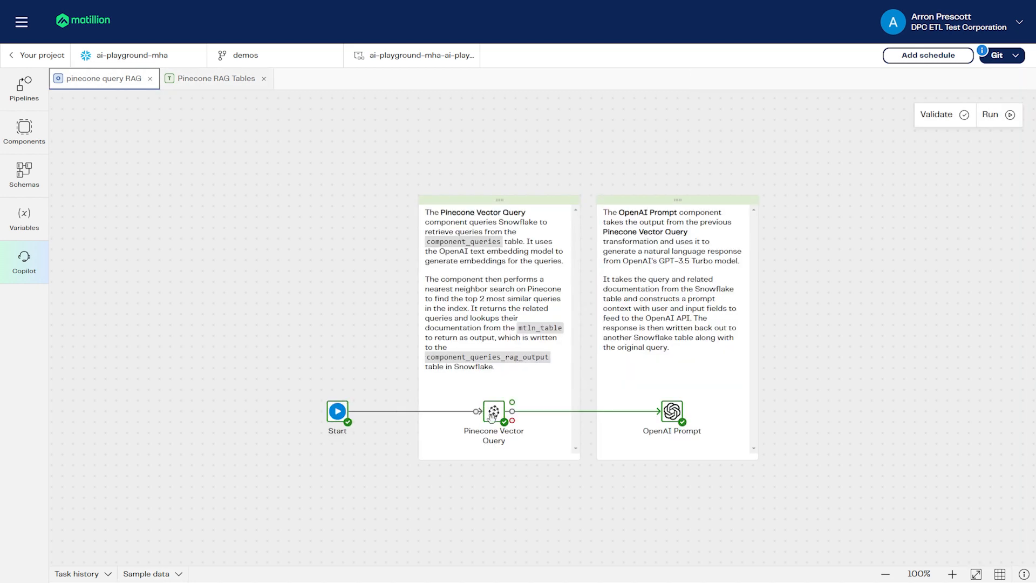
scroll(382, 378, up, 5)
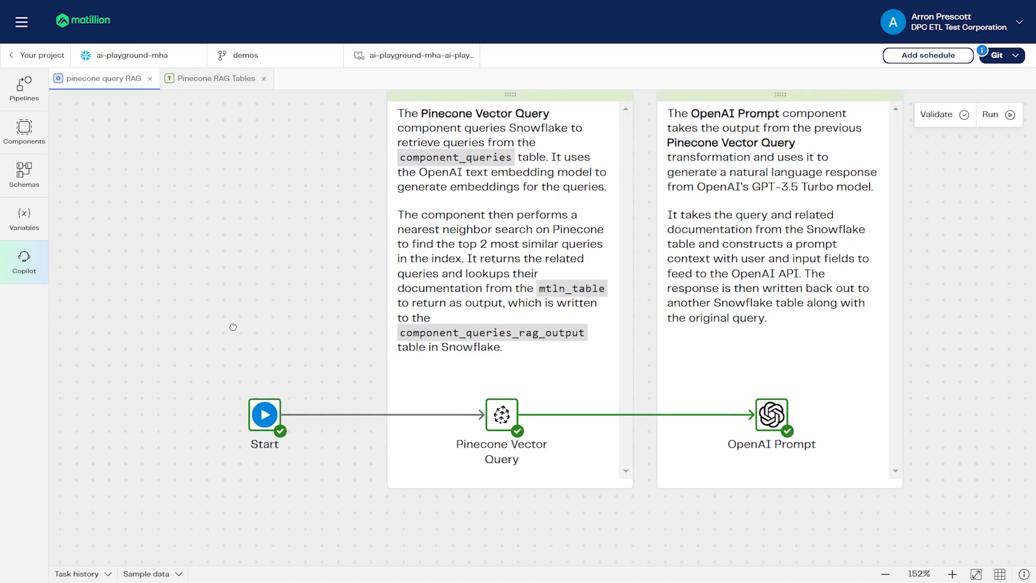
click(486, 430)
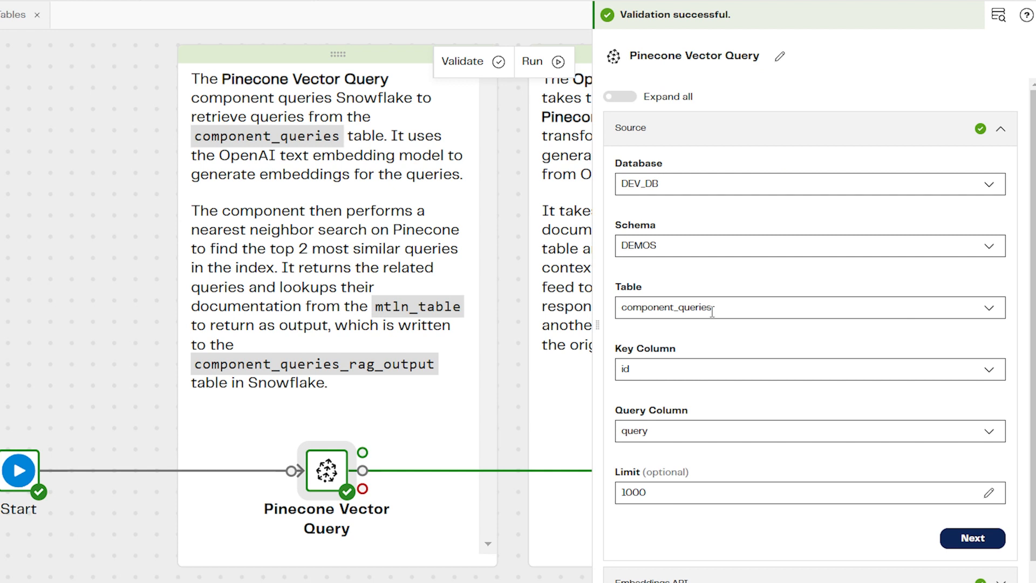
click(641, 433)
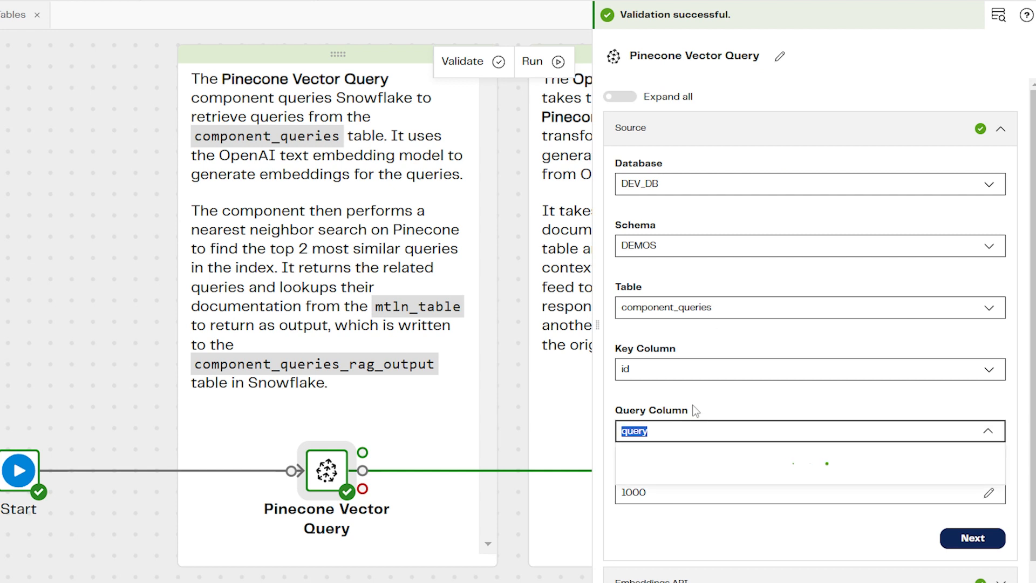
click(721, 398)
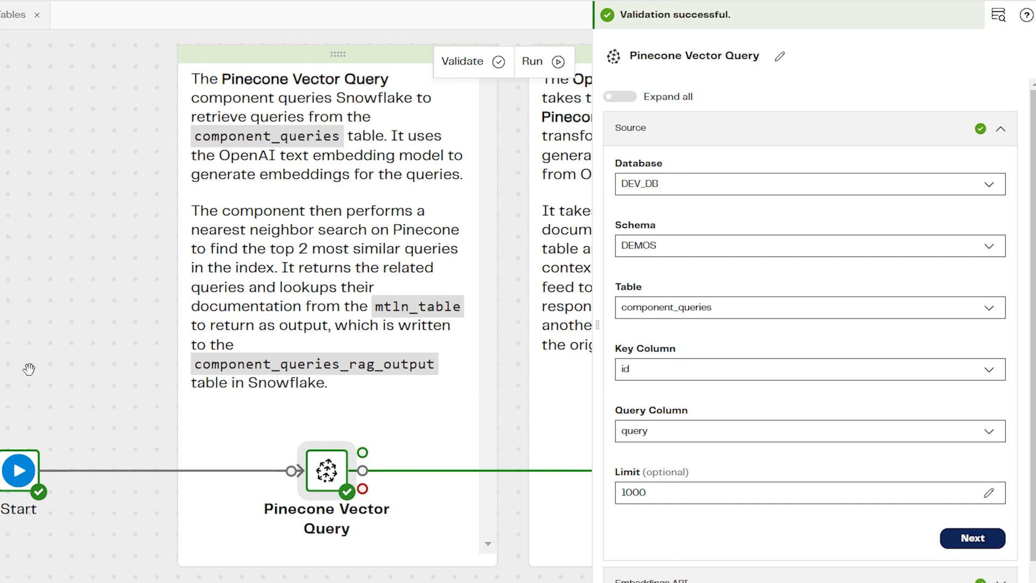
Examine the Embeddings API settings and compare the embedding model with the mtln_embeddingModel metadata of the vectors in the Pinecone index.
scroll(737, 518, down, 2)
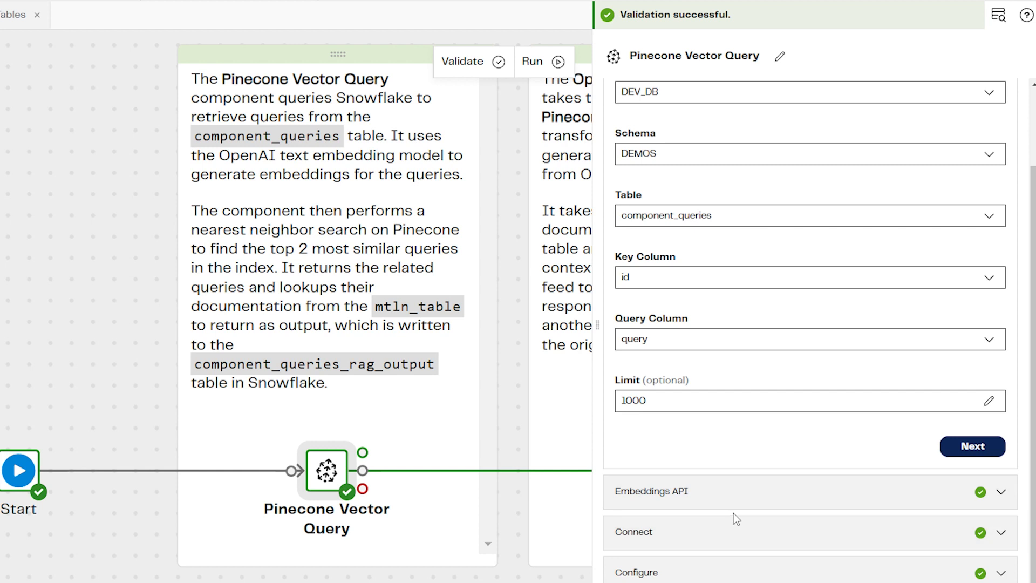
click(740, 491)
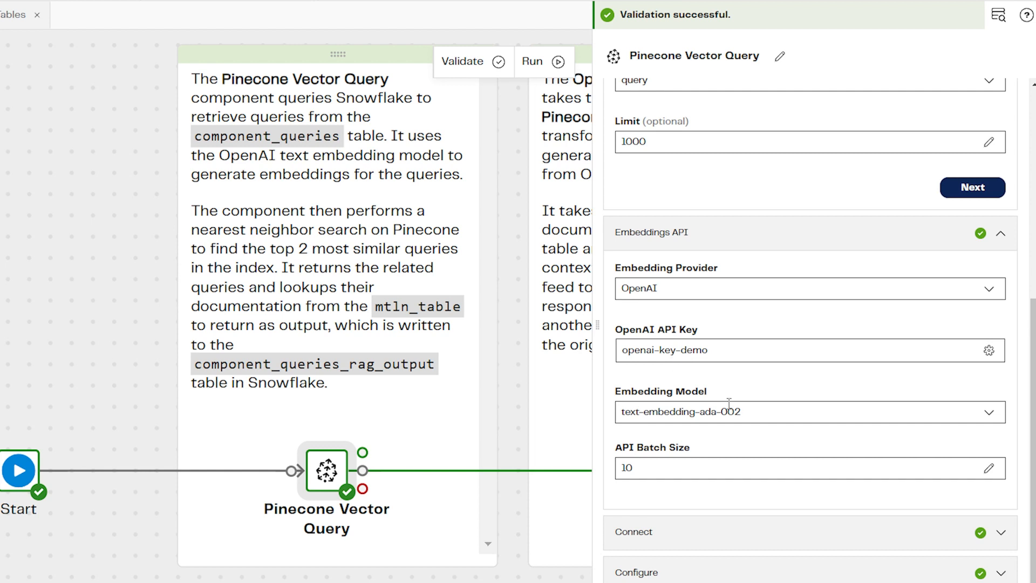
click(764, 410)
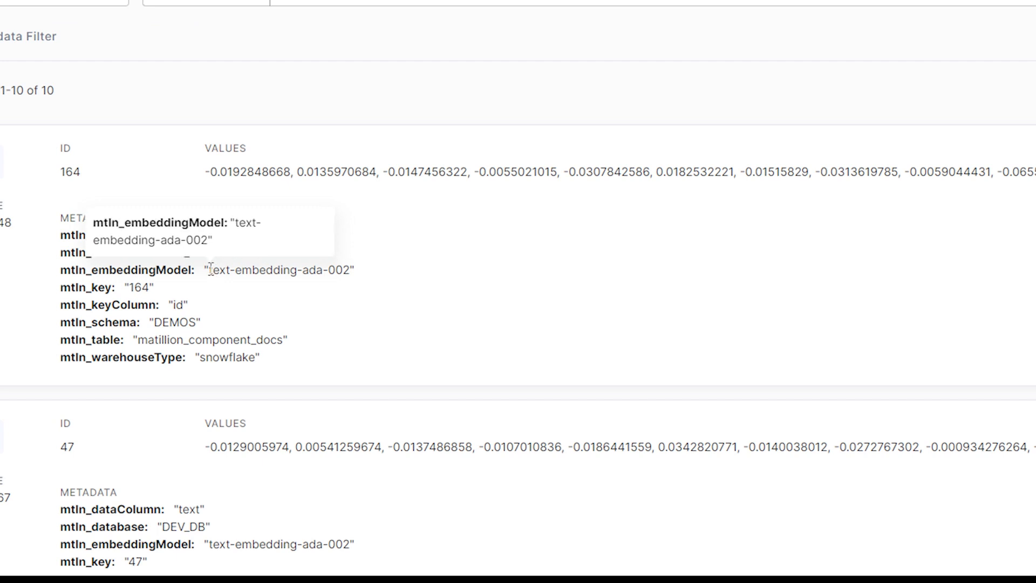
drag(210, 268, 350, 268)
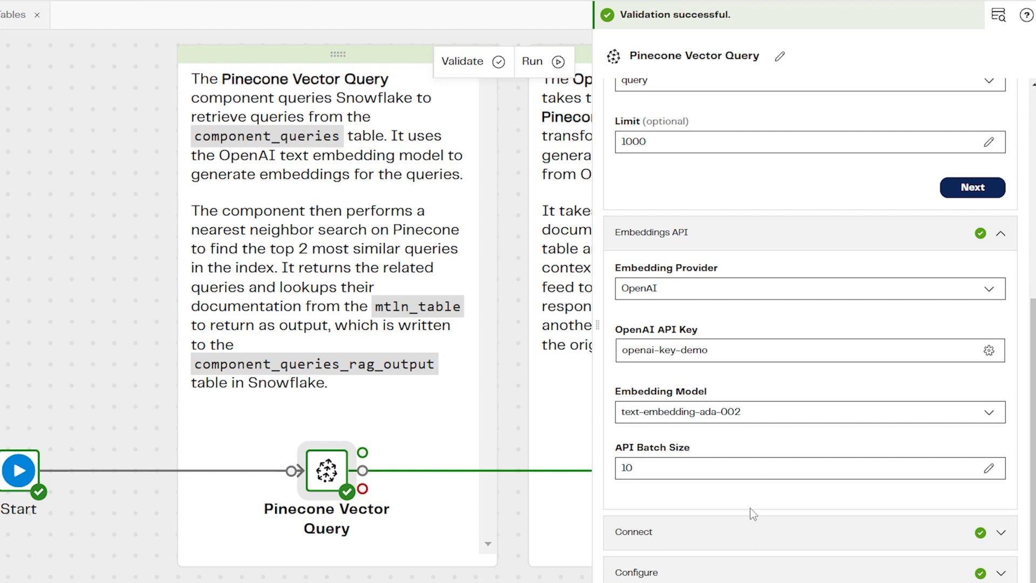
Expand the Connect settings and view the secret selection for the Pinecone API Key, leaving it without saving.
click(750, 533)
scroll(755, 518, down, 5)
scroll(761, 509, down, 2)
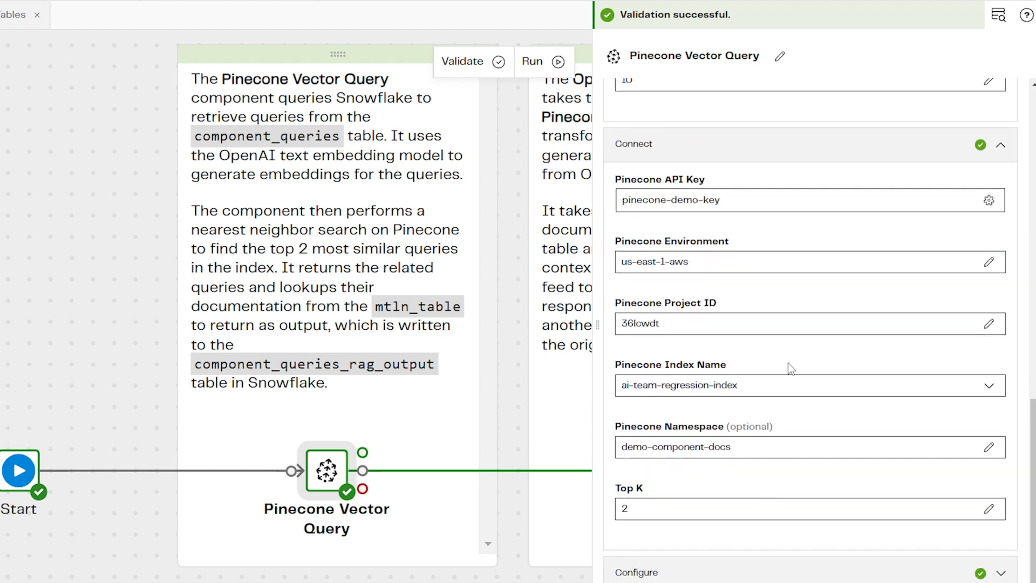
click(985, 201)
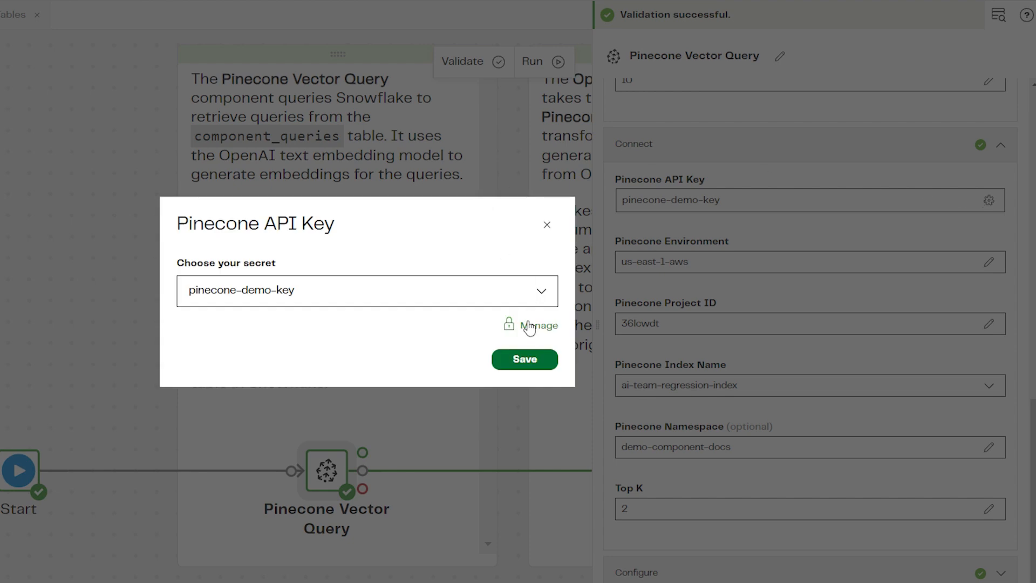
click(547, 225)
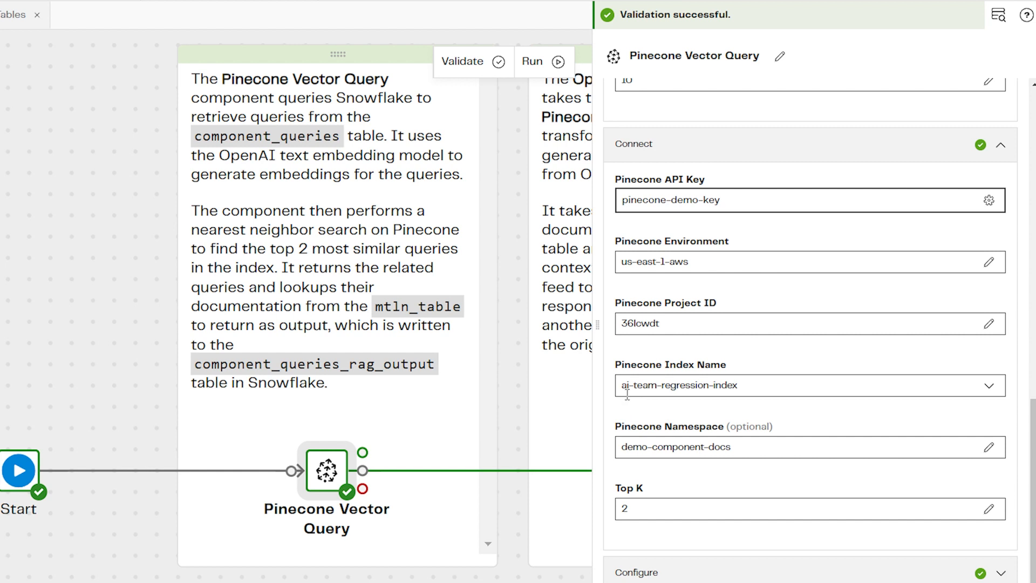
Set the Pinecone Namespace to demo-component-docs.
click(620, 447)
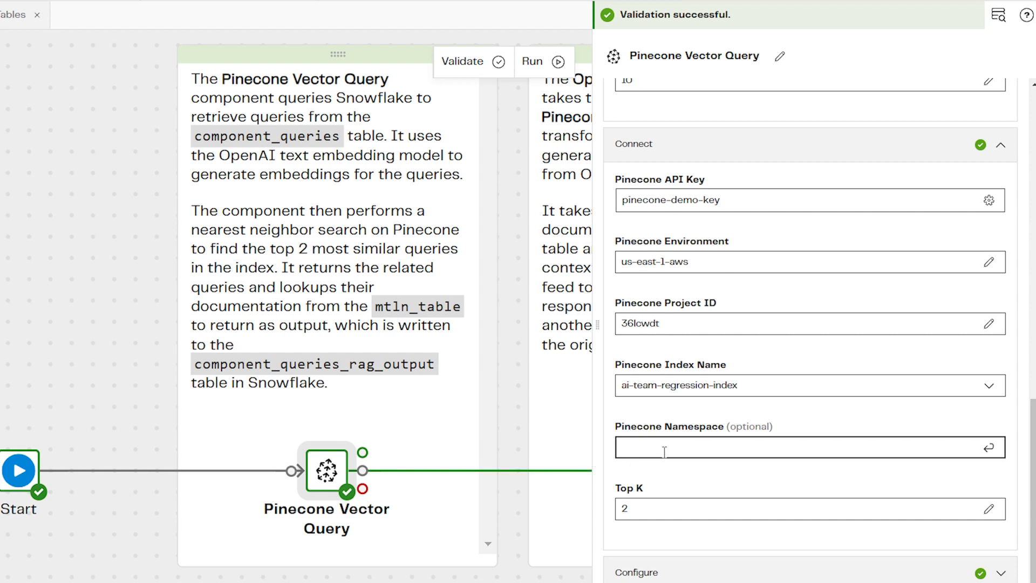
text(demo-component-docs)
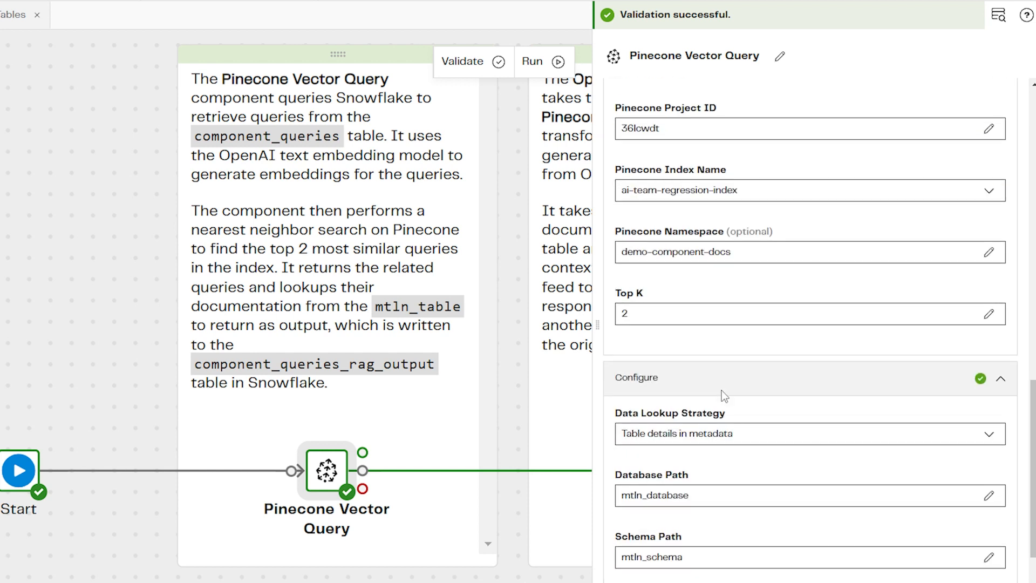
Review the Connect settings and the Configure section's data lookup strategy and metadata path fields.
scroll(723, 387, down, 2)
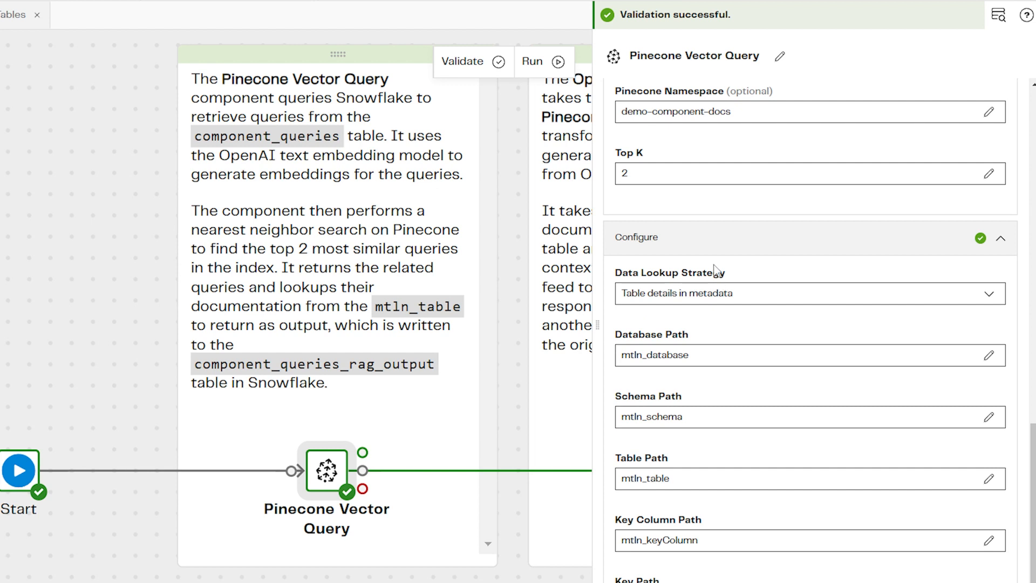
scroll(717, 273, down, 1)
click(716, 179)
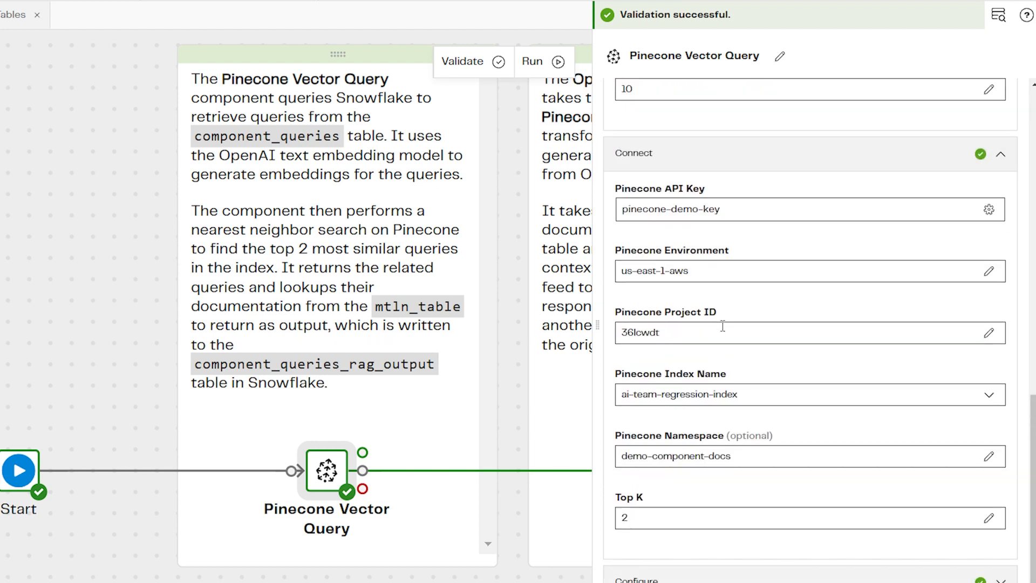
click(687, 574)
scroll(731, 482, down, 6)
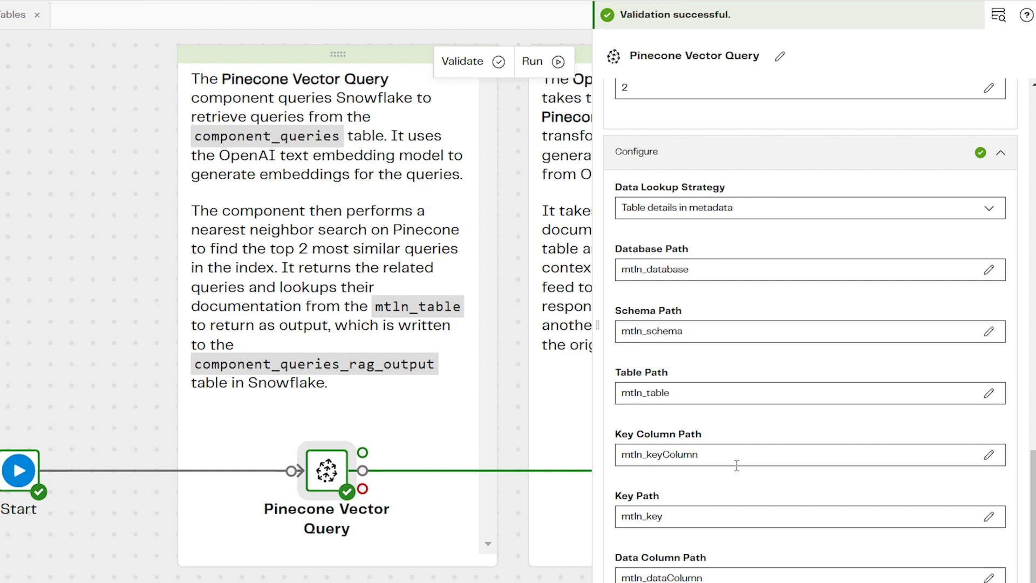
Switch the Data Lookup Strategy to Raw data in metadata and view the resulting Data Path option.
click(817, 210)
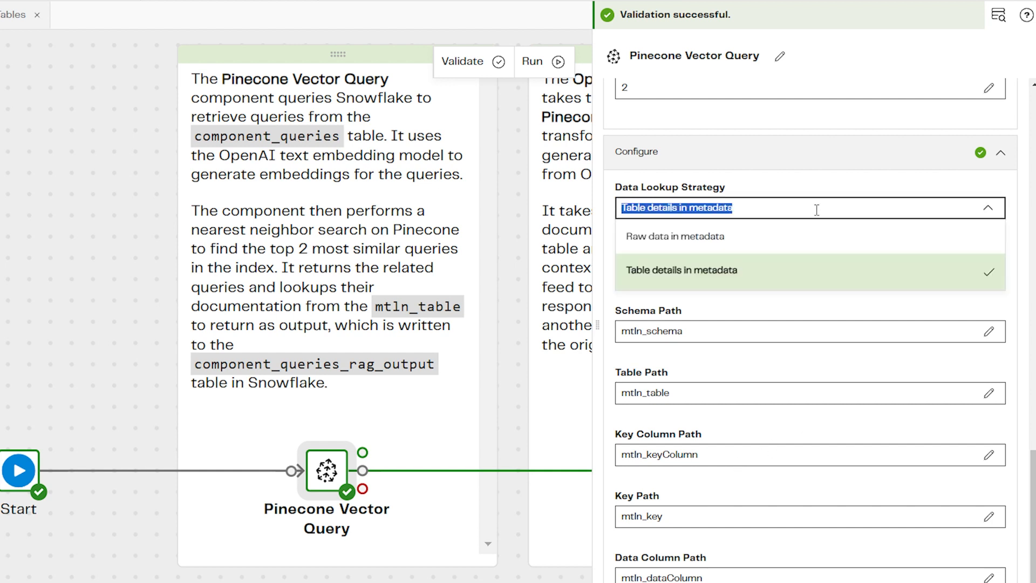
click(837, 236)
scroll(810, 259, up, 5)
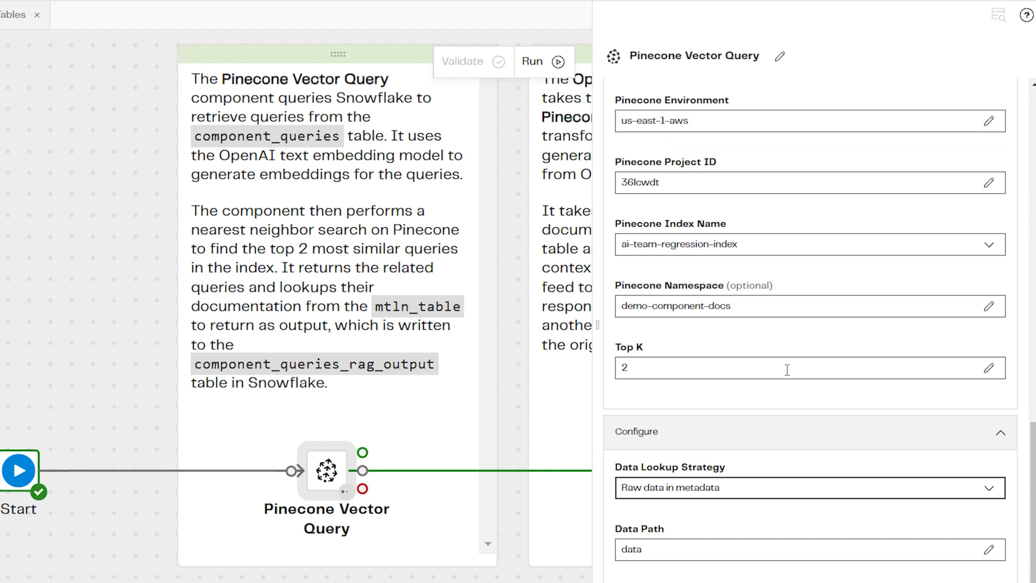
Set the Data Lookup Strategy to Table details in metadata and review the database, schema, table and key path fields.
click(987, 488)
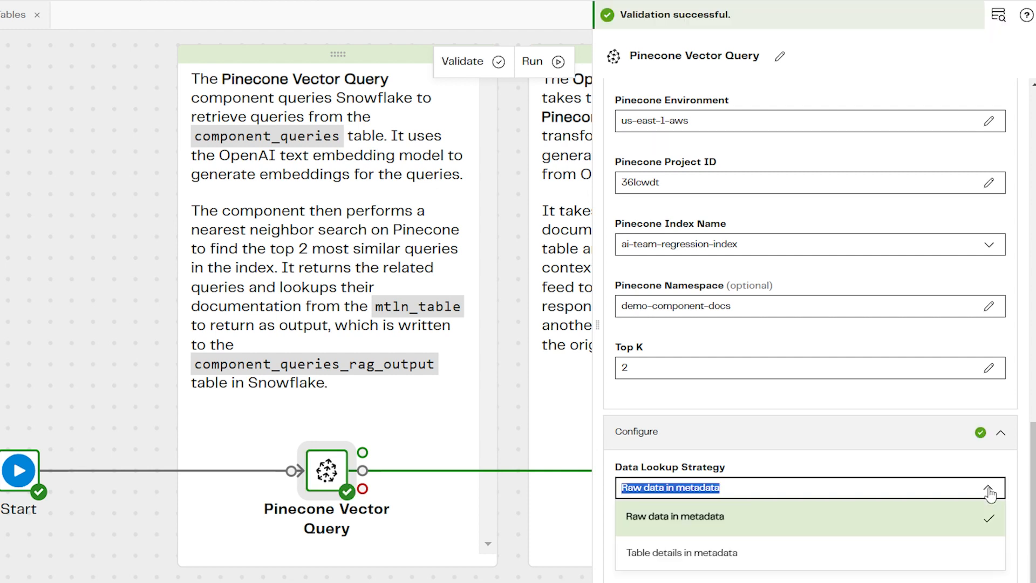
click(882, 553)
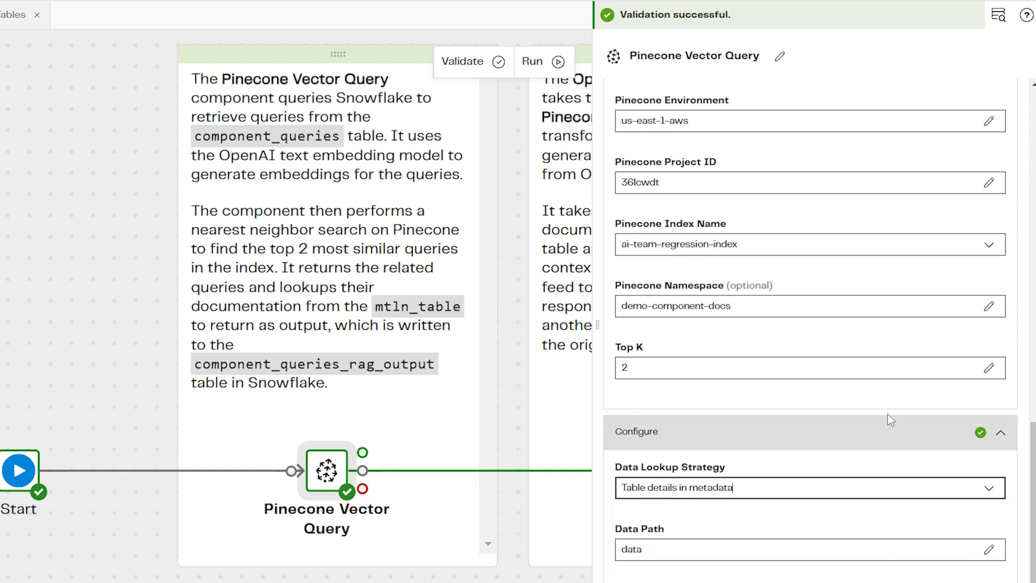
scroll(886, 412, down, 4)
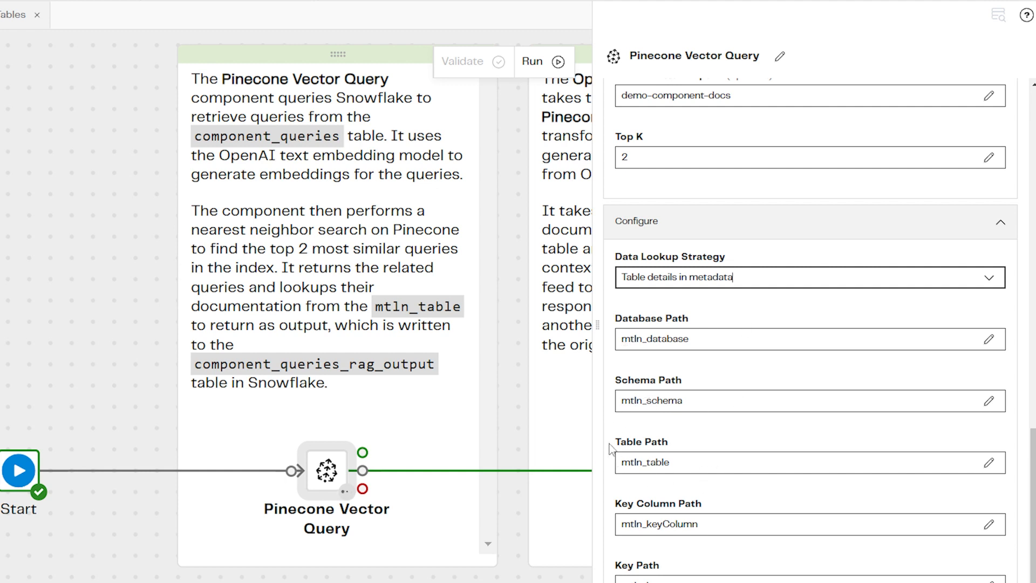
scroll(715, 480, down, 2)
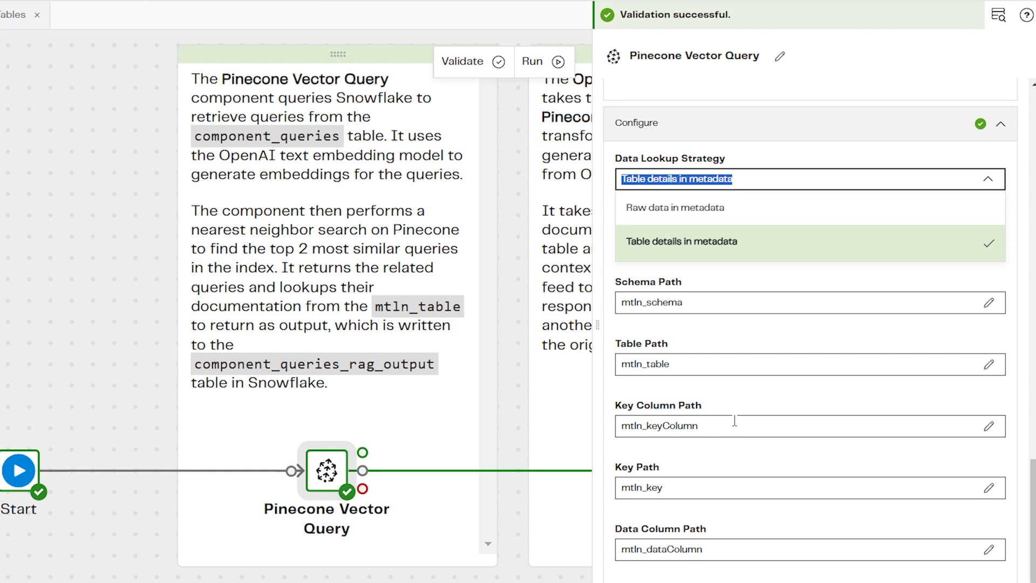
Review the Pinecone Vector Query's remaining metadata path fields and its Destination database, schema and table name.
key(Escape)
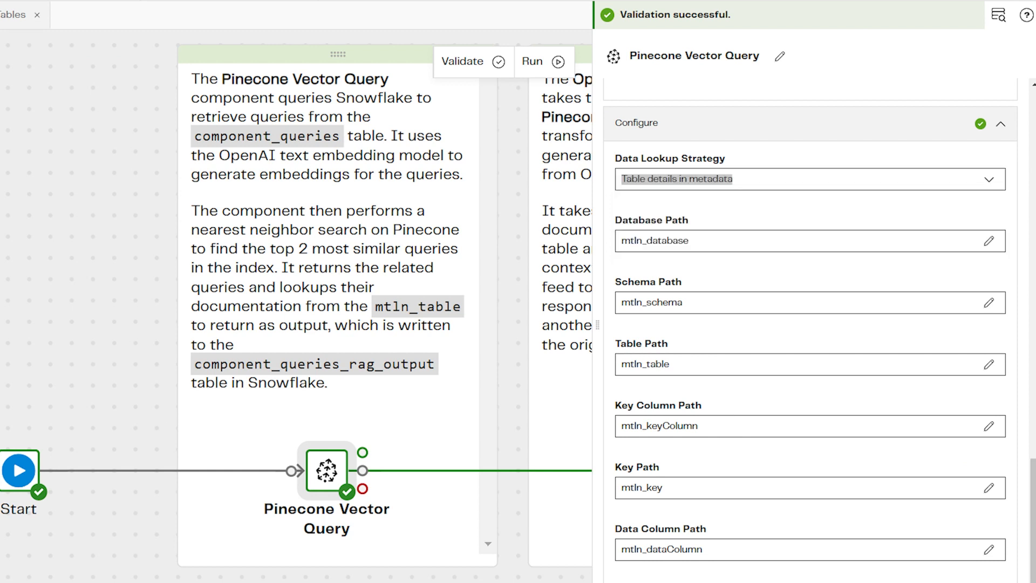
click(809, 179)
click(855, 464)
scroll(856, 465, down, 3)
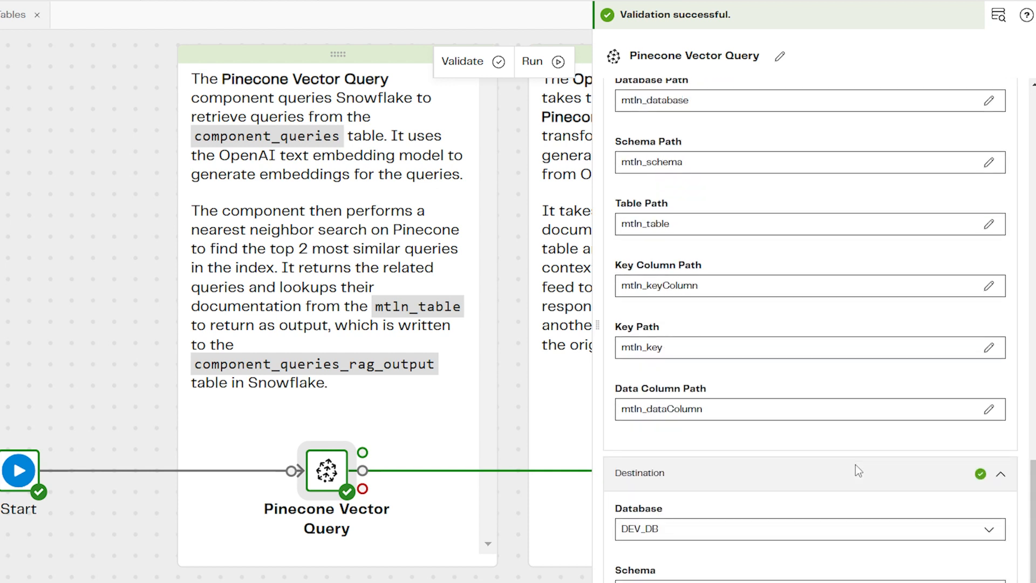
scroll(856, 464, down, 2)
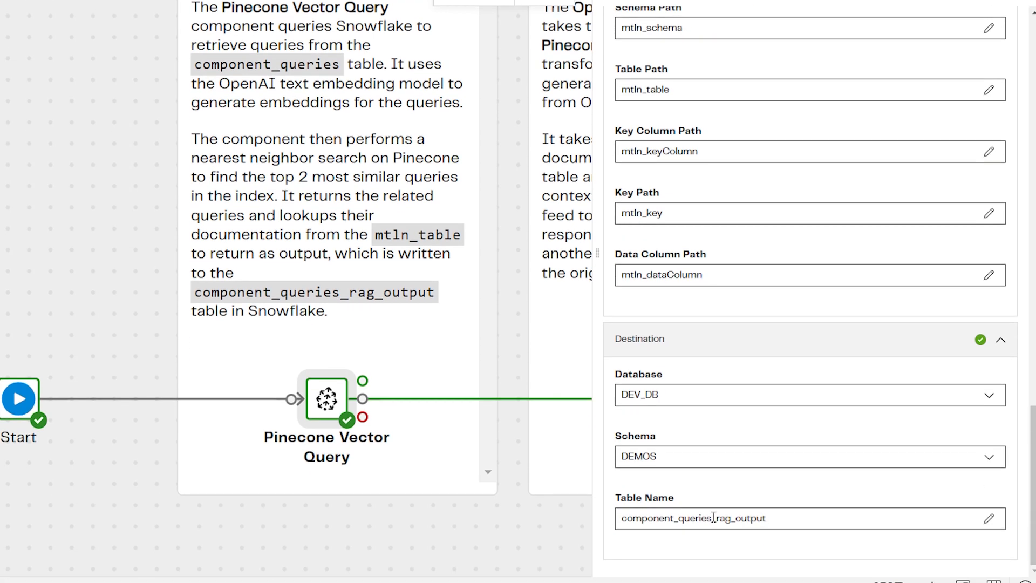
drag(622, 519, 797, 524)
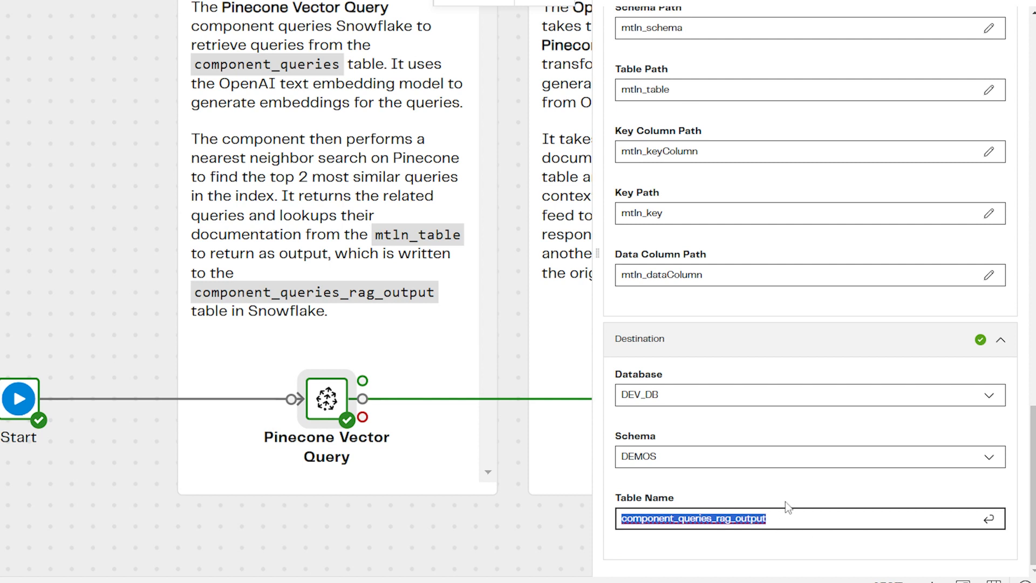
click(493, 519)
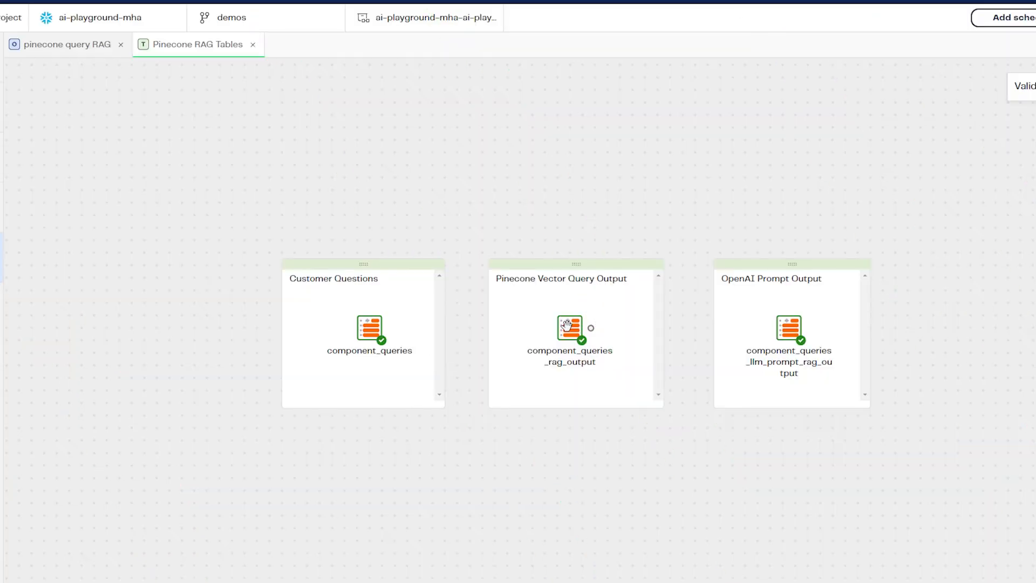
Sample the data of the component_queries_rag_output table and examine its query, result data and full response columns.
click(569, 328)
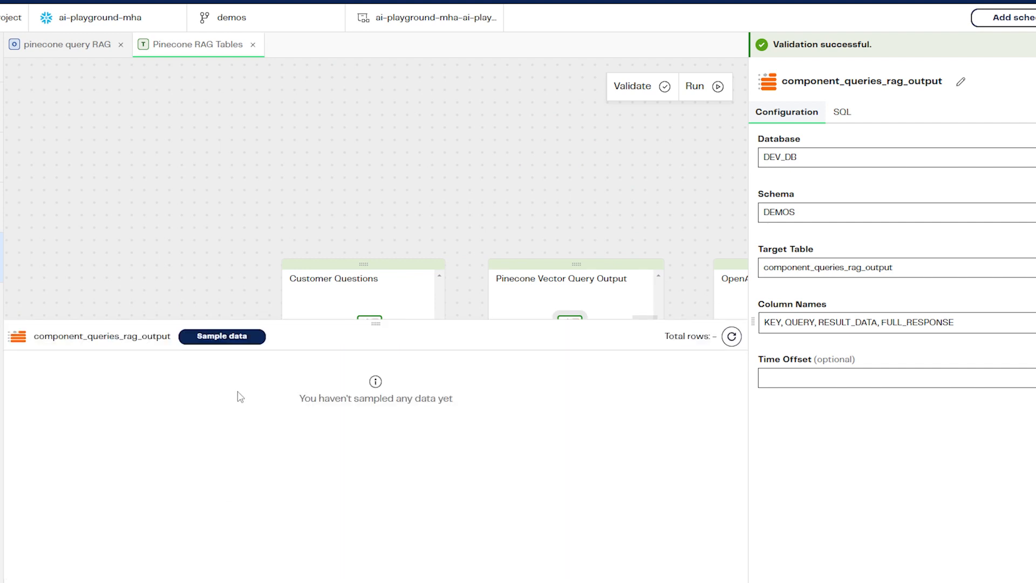
click(211, 339)
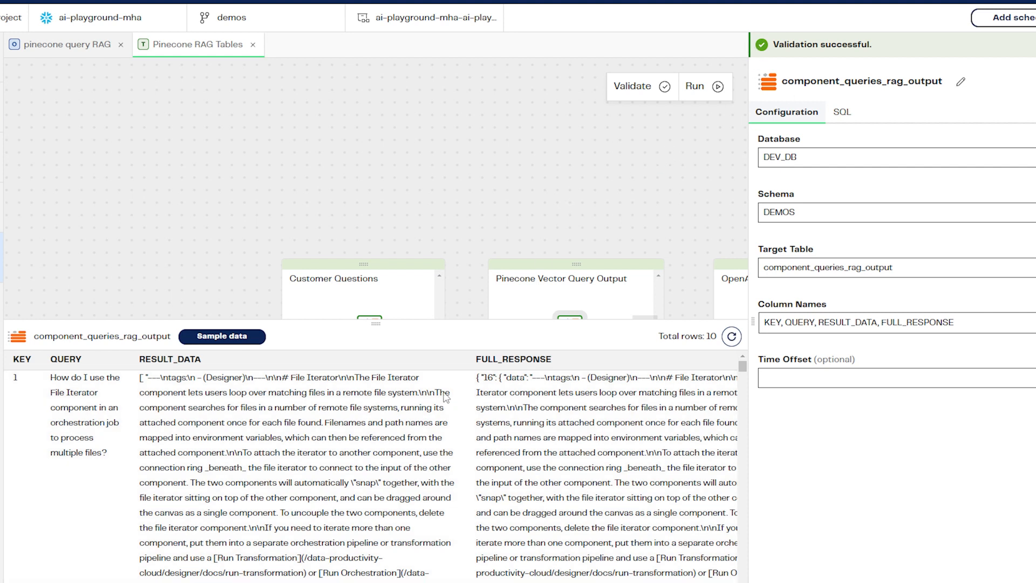
drag(51, 378, 107, 500)
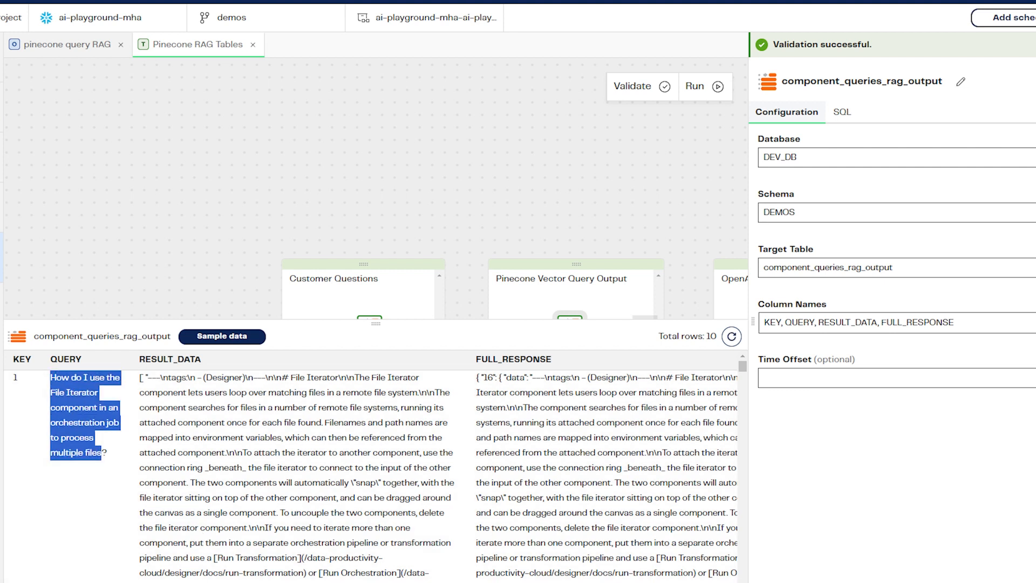
scroll(205, 421, down, 1)
scroll(205, 420, up, 1)
scroll(371, 467, right, 2)
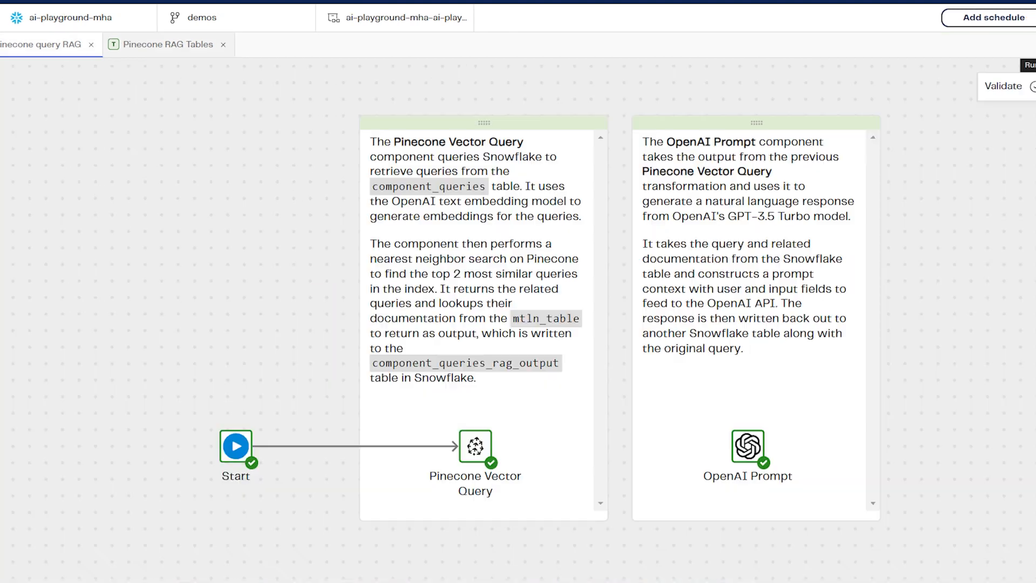
Connect the Pinecone Vector Query component's success output to the OpenAI Prompt component.
mouse_move(493, 447)
drag(502, 432, 748, 446)
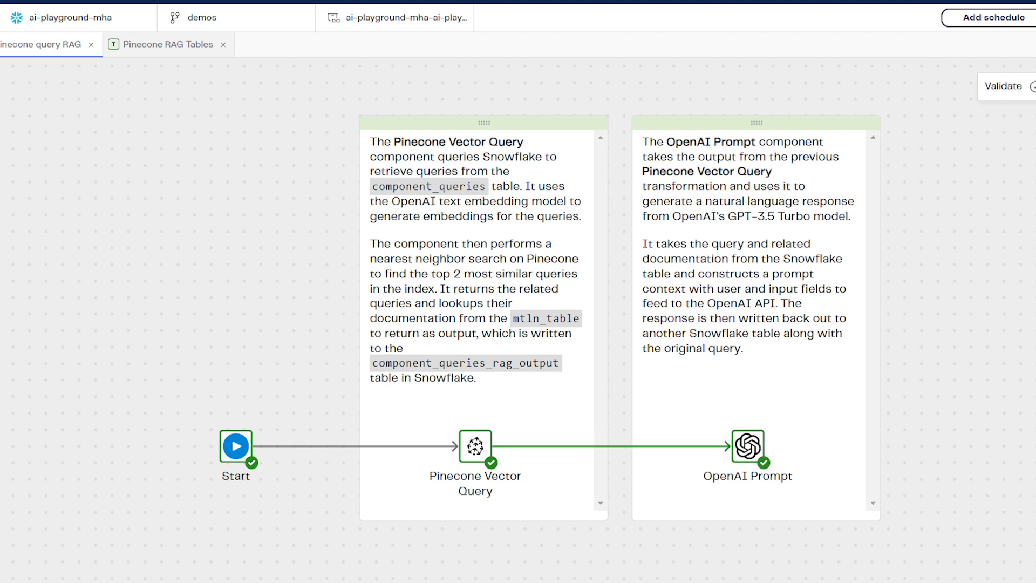
Review the OpenAI Prompt component's Connect and Source settings, including the model, source table and key column.
click(748, 446)
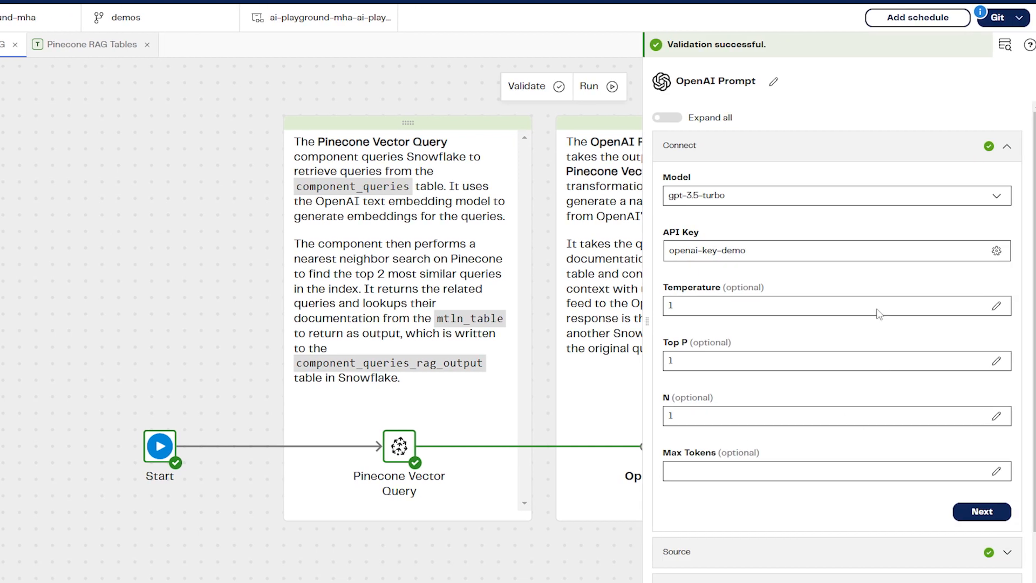
scroll(874, 237, down, 3)
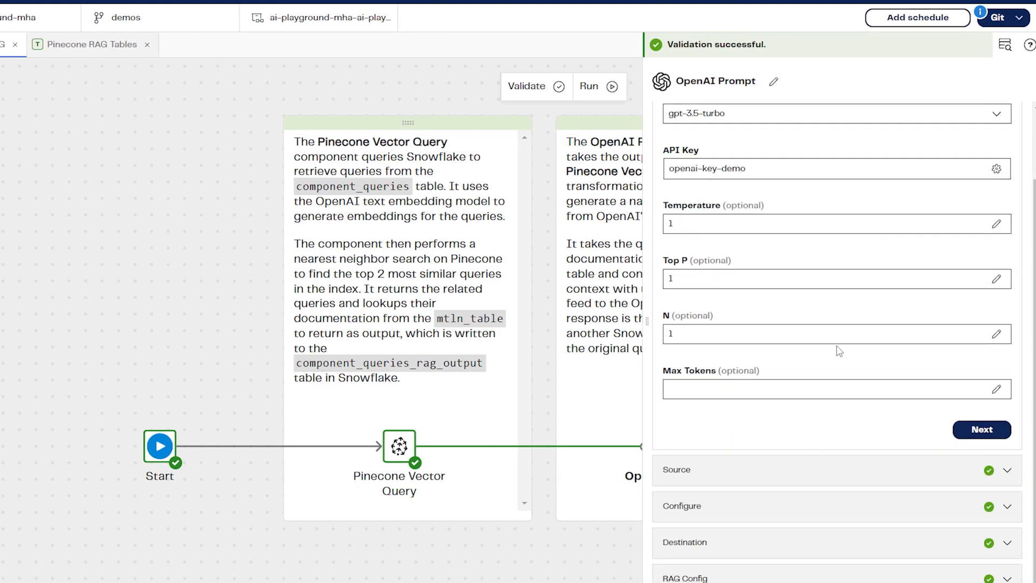
click(824, 468)
scroll(836, 452, down, 3)
drag(843, 380, 766, 375)
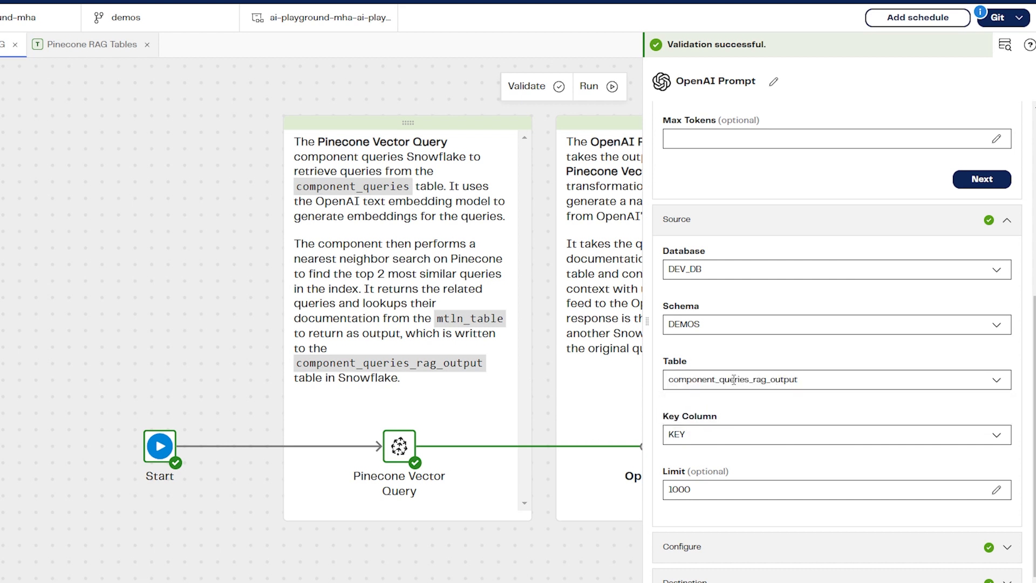
scroll(819, 407, down, 2)
Review the OpenAI Prompt's Configure section and read the full User Context text.
click(816, 501)
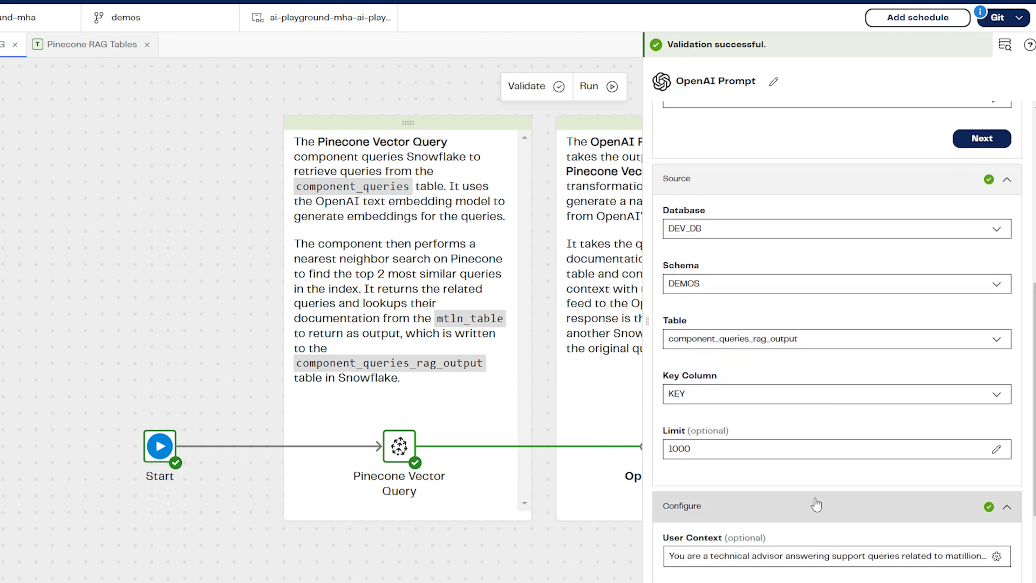
scroll(826, 496, down, 1)
scroll(830, 492, down, 3)
click(945, 384)
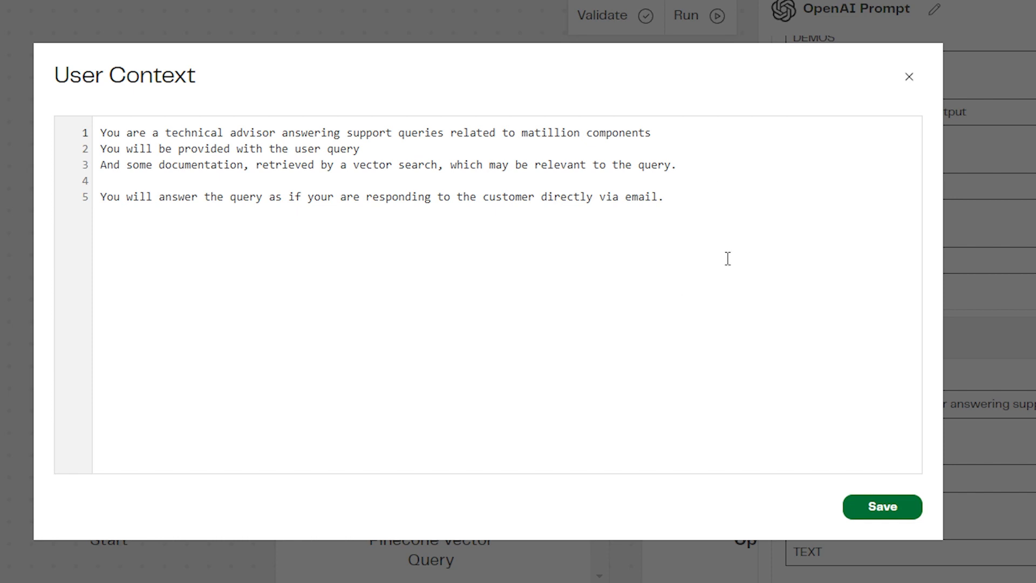
click(908, 79)
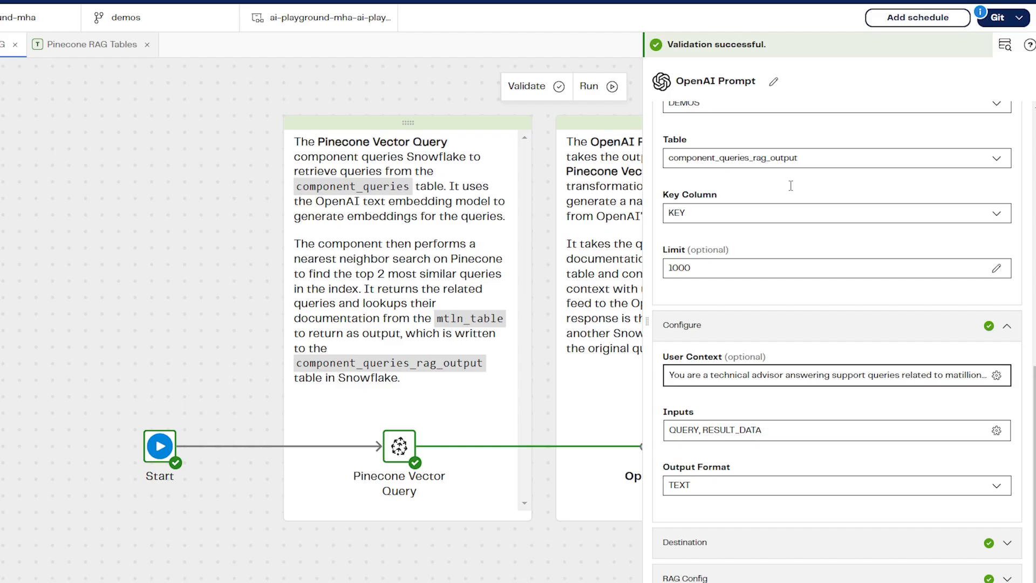
Review the OpenAI Prompt's Destination settings, including the output table name and the create table option.
click(814, 537)
scroll(827, 413, down, 4)
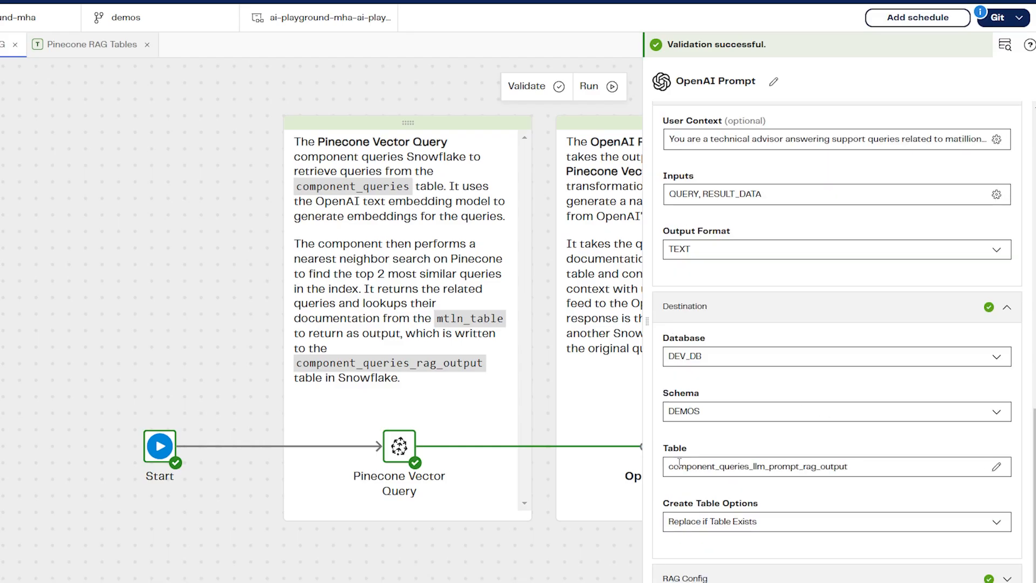
drag(668, 467, 879, 476)
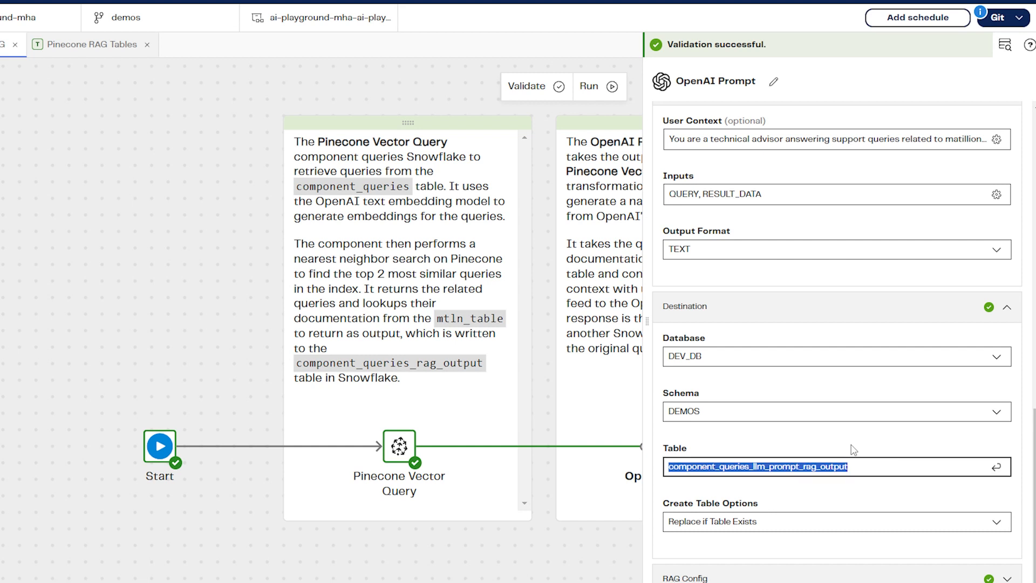
click(576, 563)
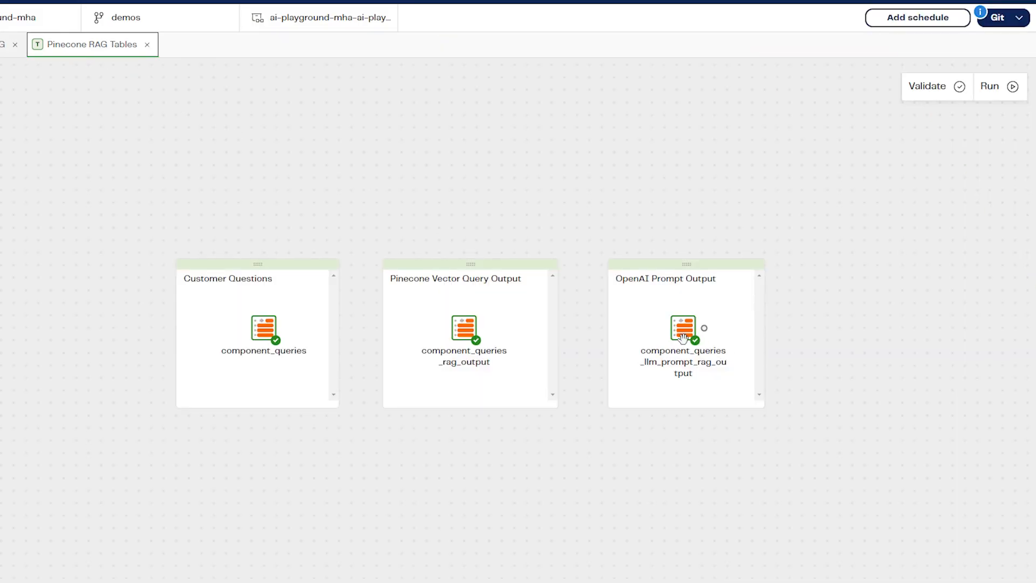
Sample the data of the component_queries_llm_prompt_rag_output table and examine the generated customer answers.
click(679, 334)
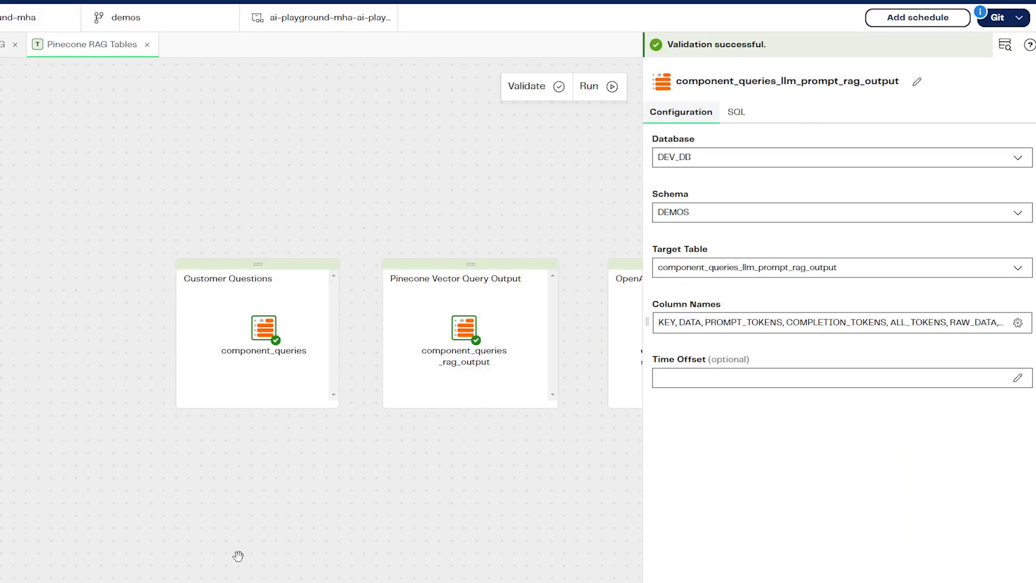
click(753, 273)
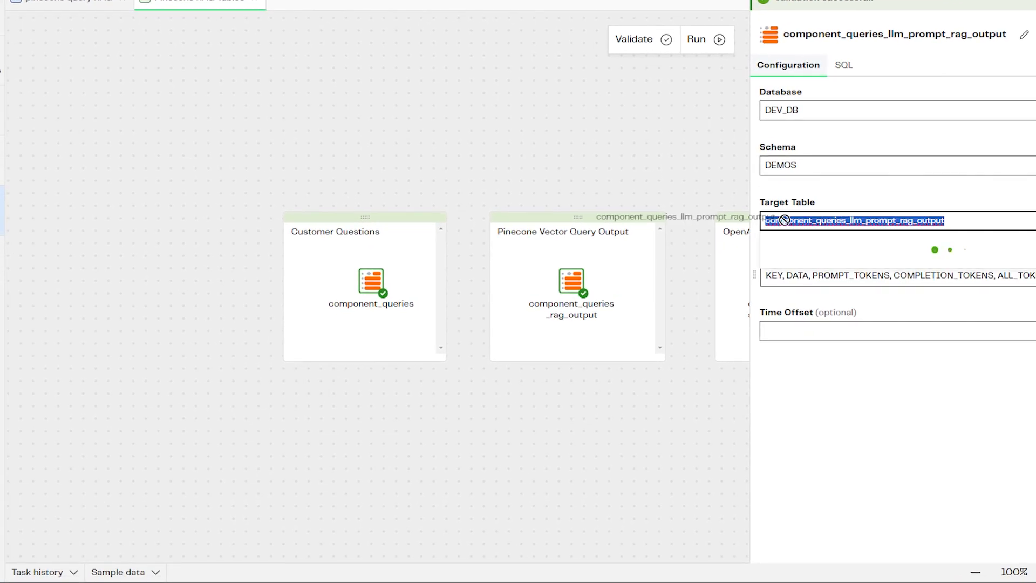
click(812, 407)
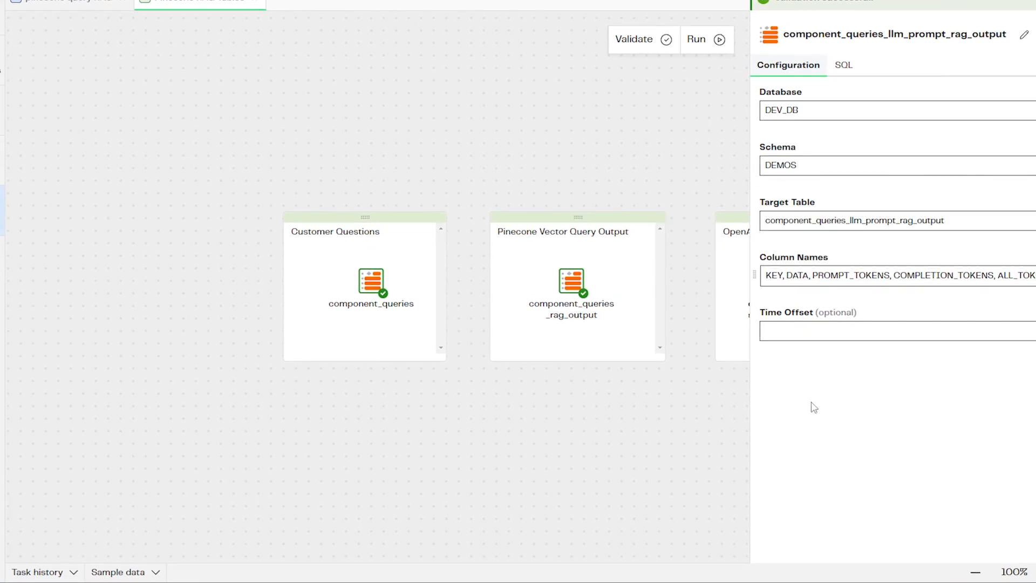
click(150, 573)
click(292, 289)
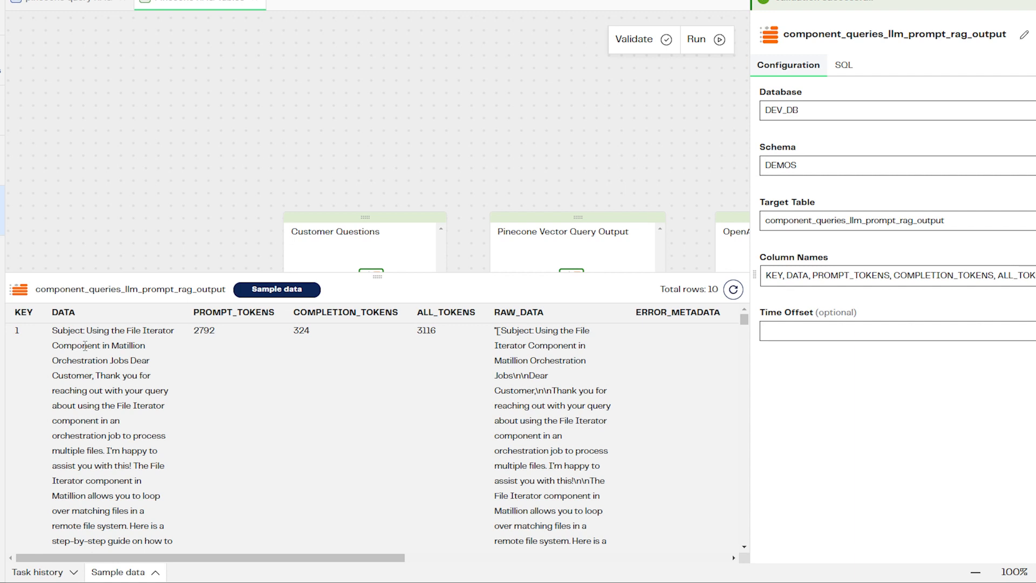
scroll(82, 358, down, 1)
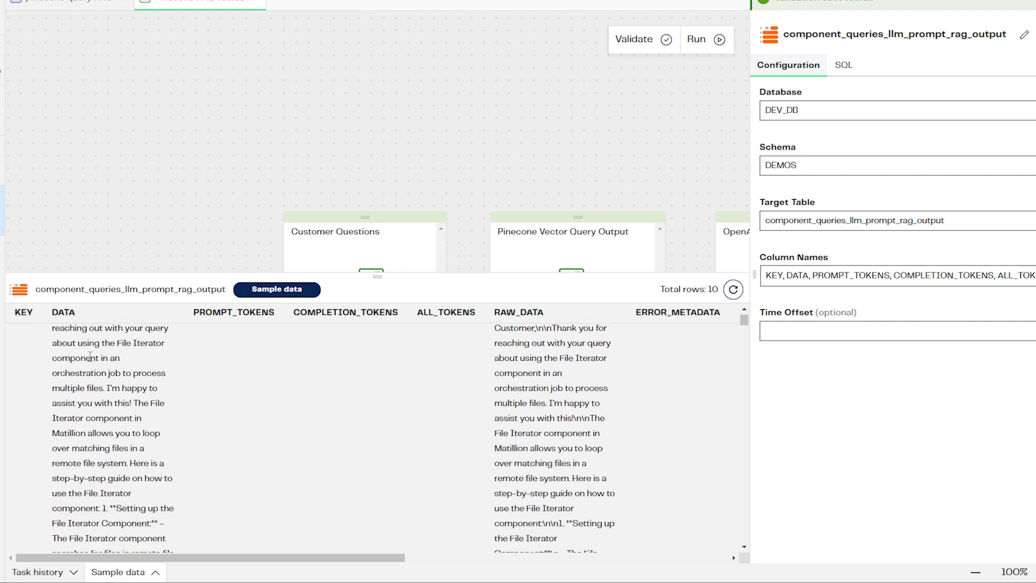
scroll(202, 353, up, 1)
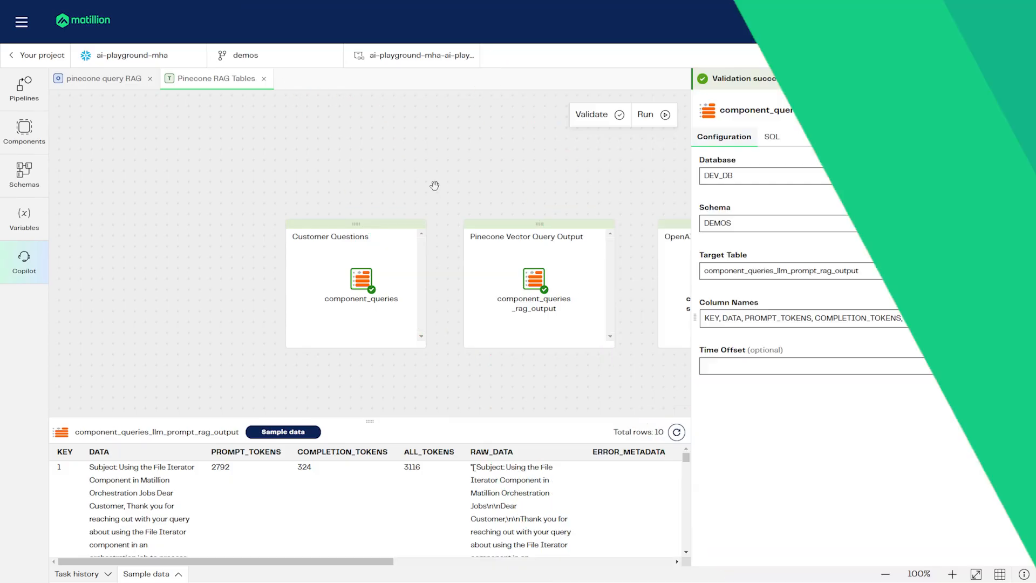
In the pinecone query RAG pipeline, add a second Pinecone Vector Query component below the existing one and connect Start to it.
click(117, 78)
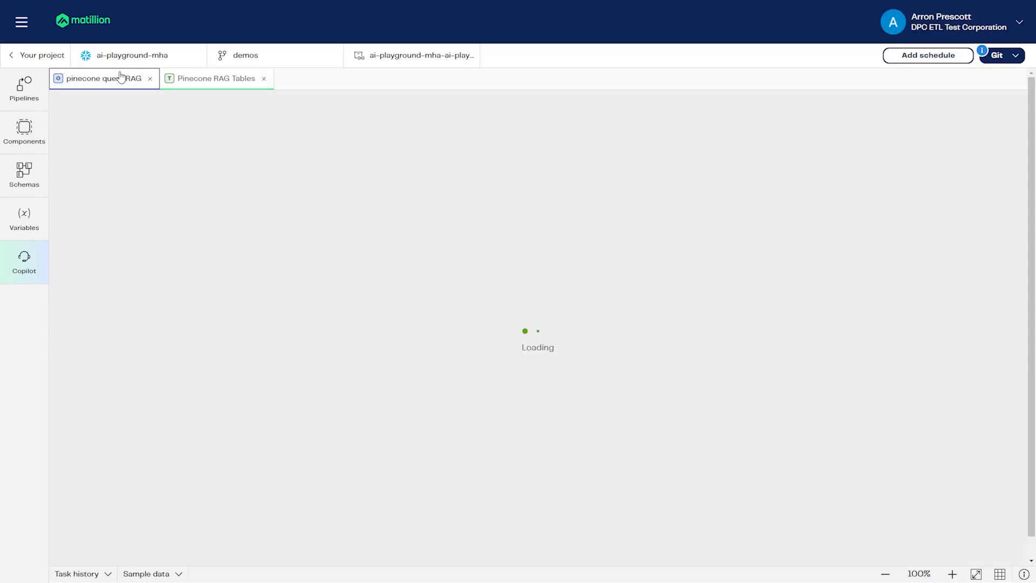
drag(838, 359, 838, 337)
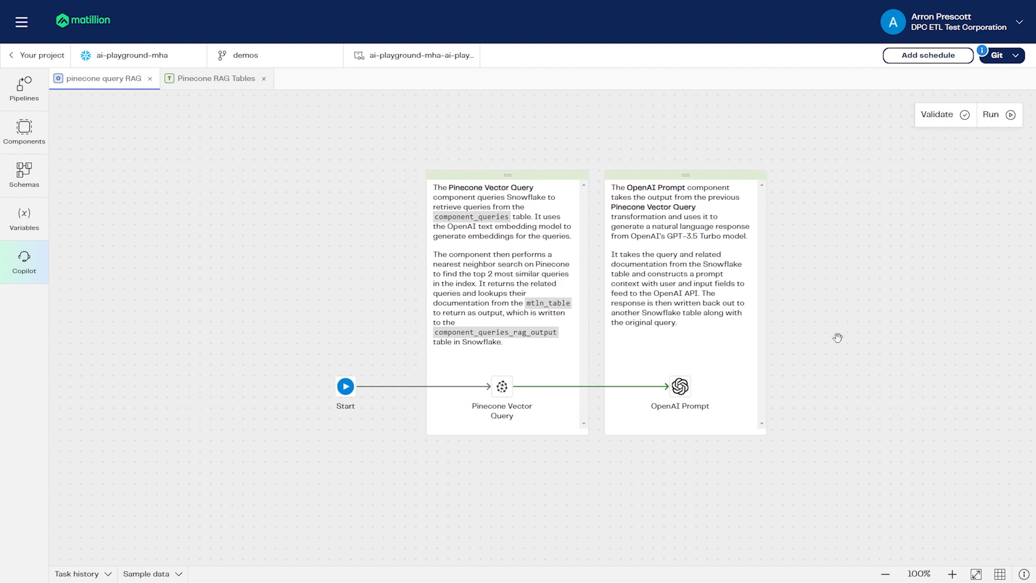
scroll(808, 375, up, 1)
scroll(813, 376, down, 1)
drag(811, 374, 835, 352)
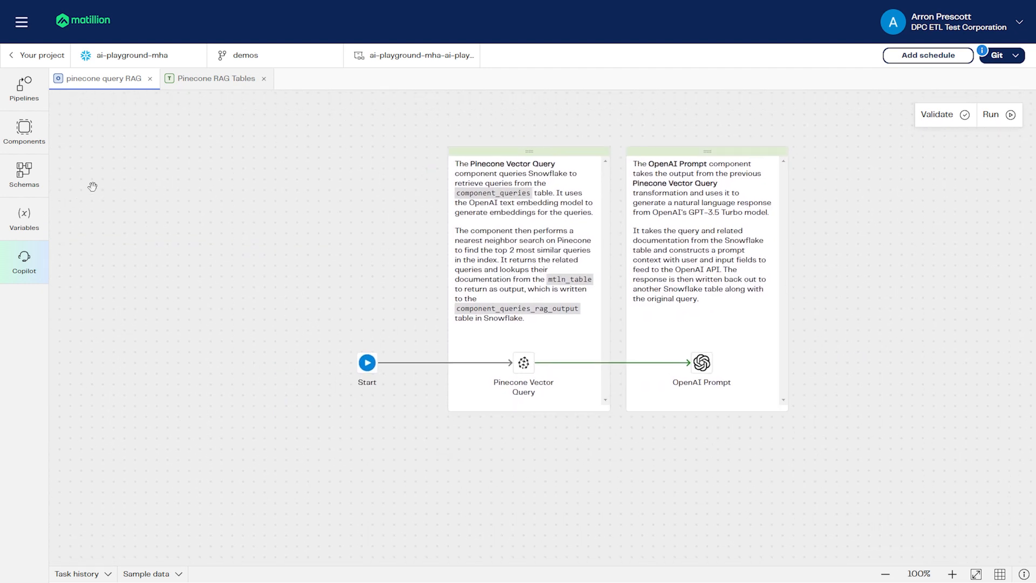
click(46, 153)
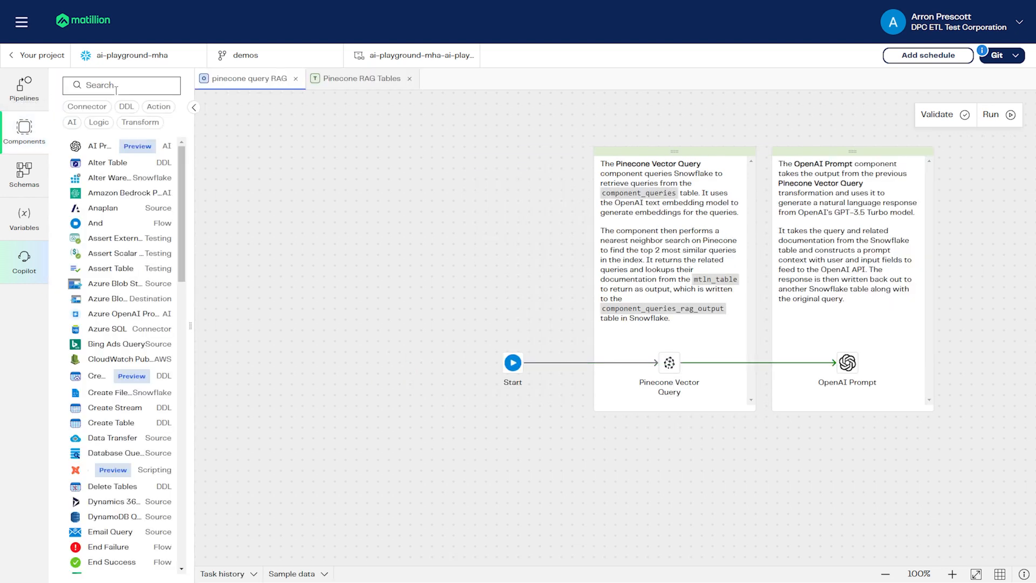
click(123, 86)
text(pine)
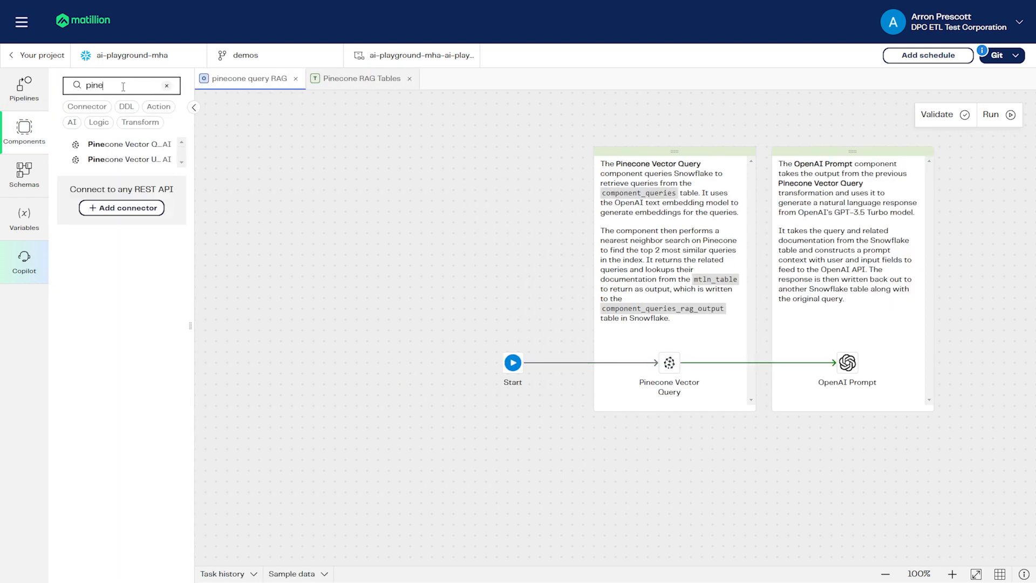
drag(139, 141, 664, 444)
drag(510, 326, 631, 406)
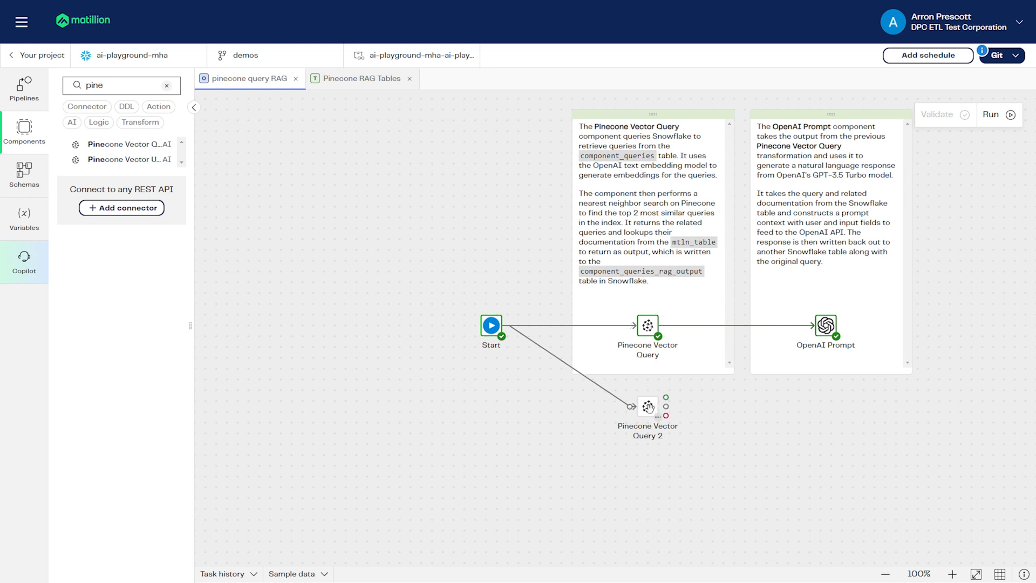
Review the second Pinecone Vector Query component's Source, Embeddings API and Connect settings, including the Pinecone Namespace.
click(648, 407)
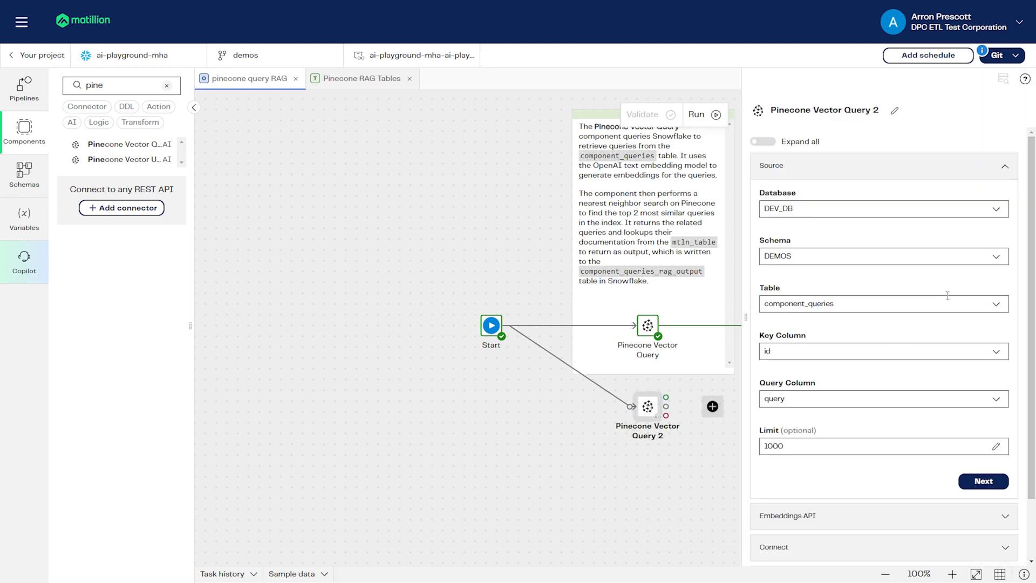
scroll(948, 296, down, 2)
click(901, 447)
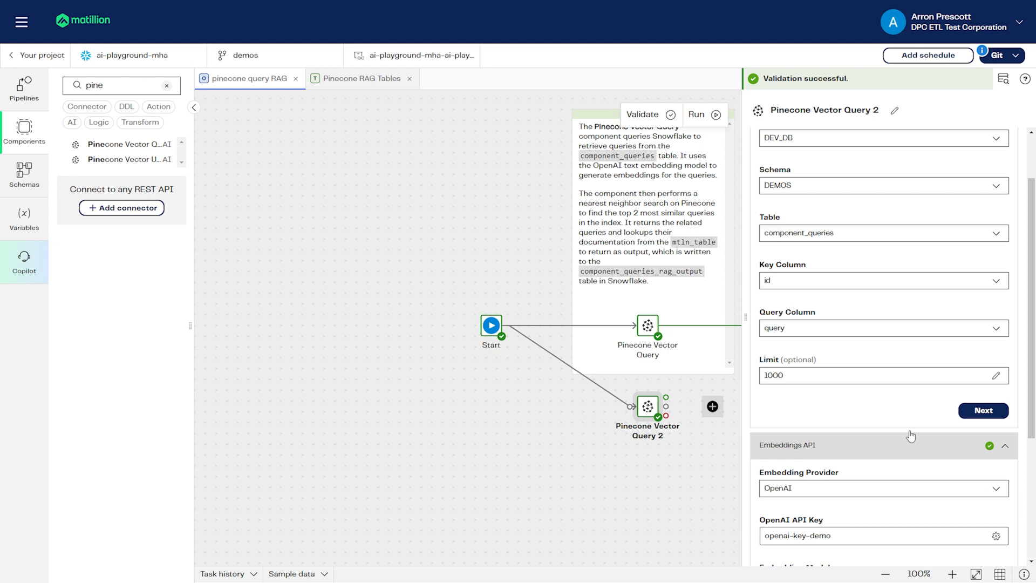
scroll(912, 426, down, 4)
click(885, 473)
scroll(912, 399, down, 4)
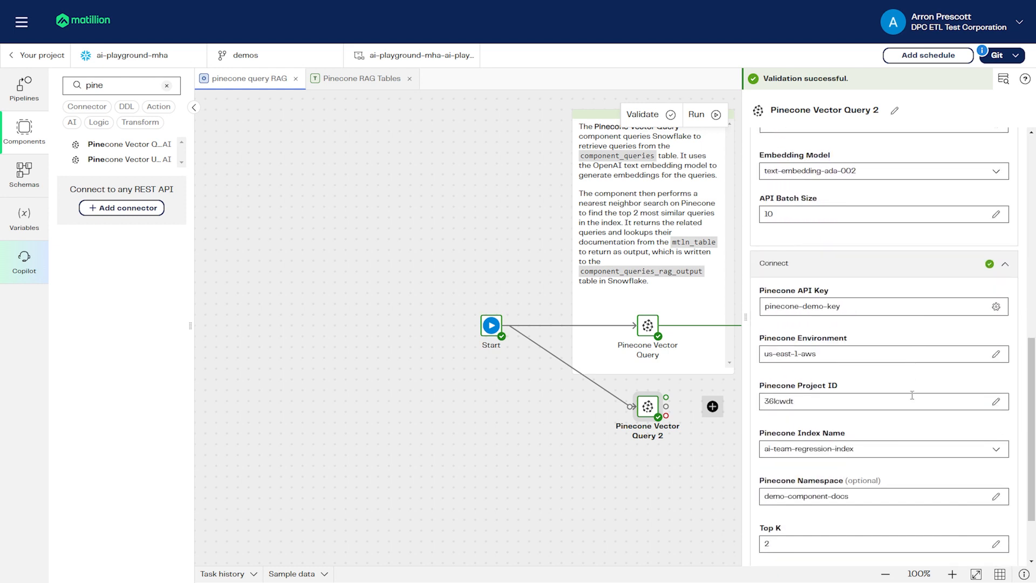
scroll(912, 395, down, 1)
click(881, 440)
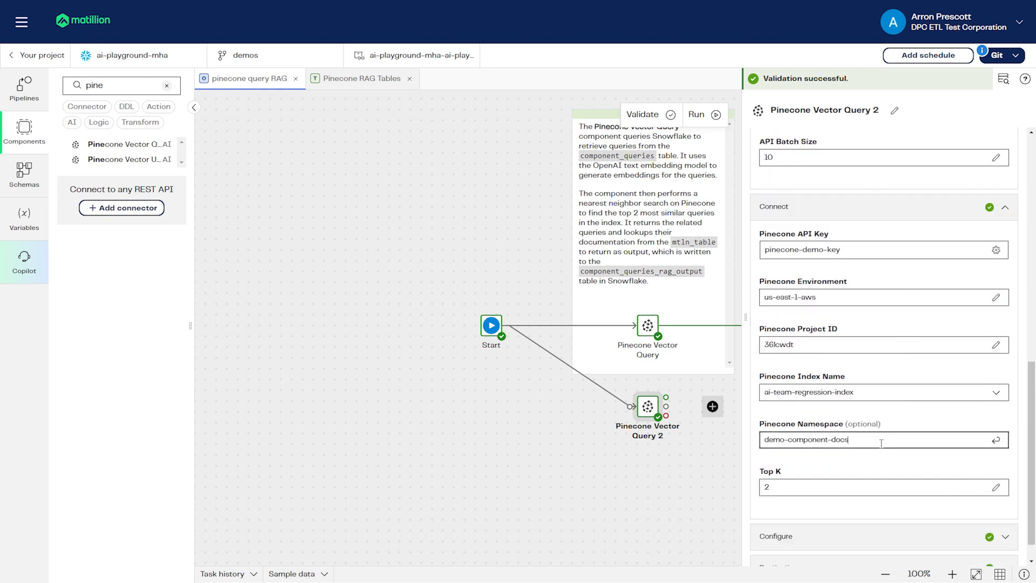
drag(881, 443, 616, 446)
click(699, 449)
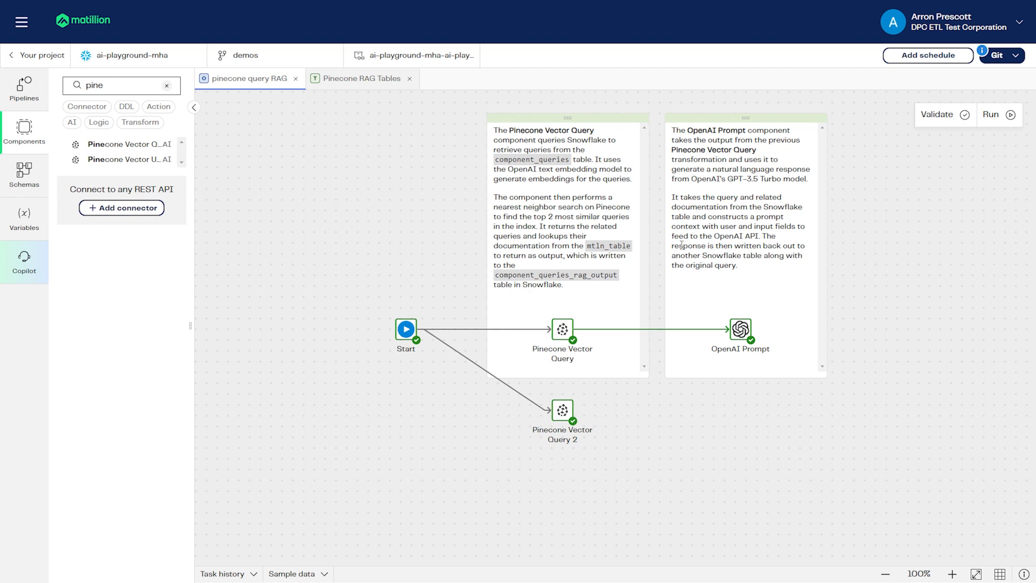
mouse_move(561, 412)
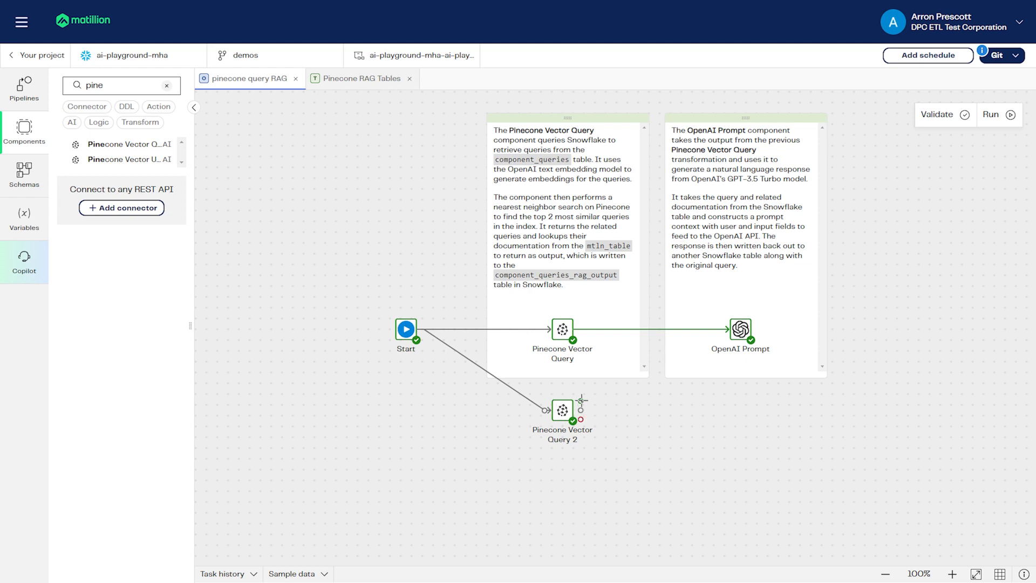